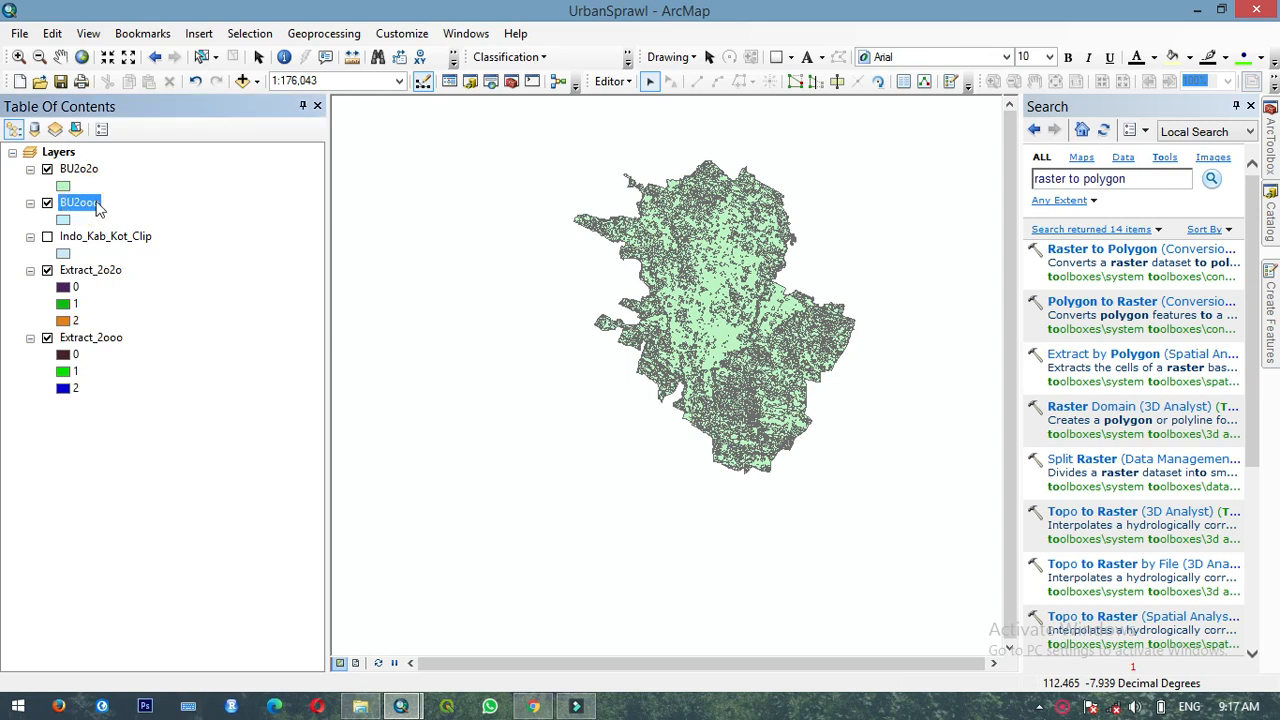
Select the records in the BU2ooo attribute table where gridcode = 0.
{"action": "right_click", "coordinate": [95, 206]}
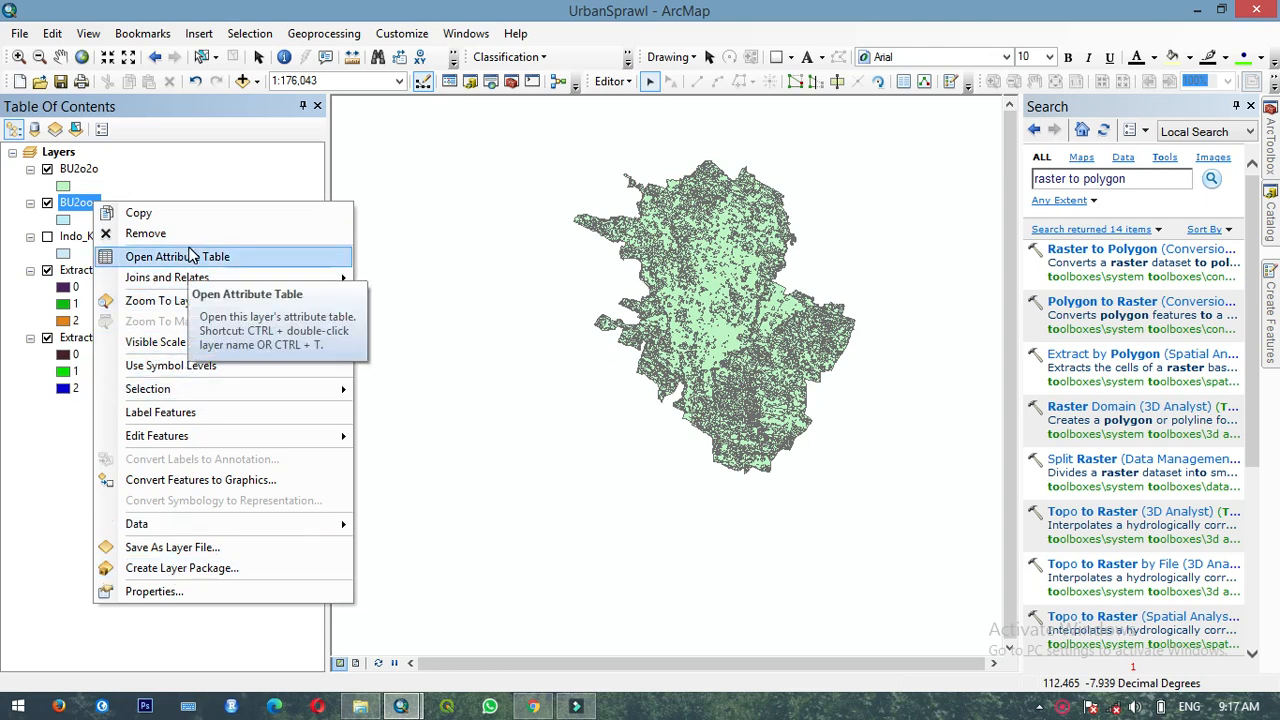
{"action": "left_click", "coordinate": [190, 257]}
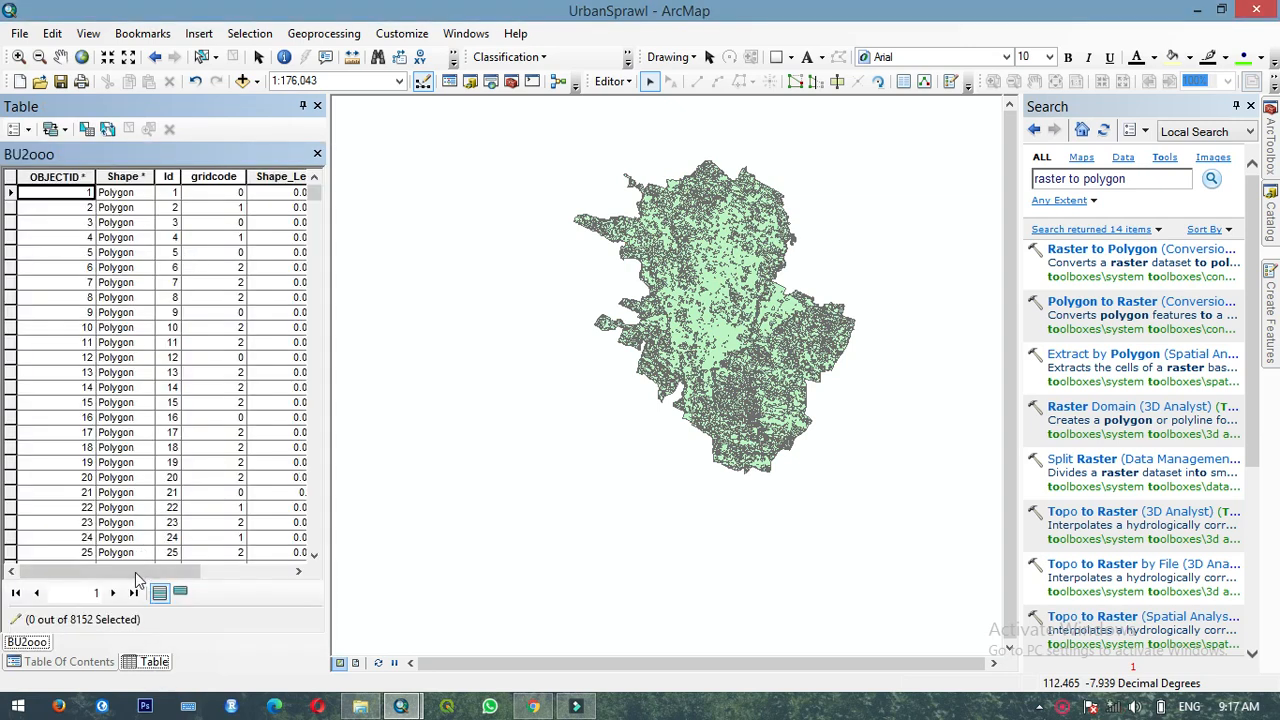
{"action": "left_click", "coordinate": [90, 132]}
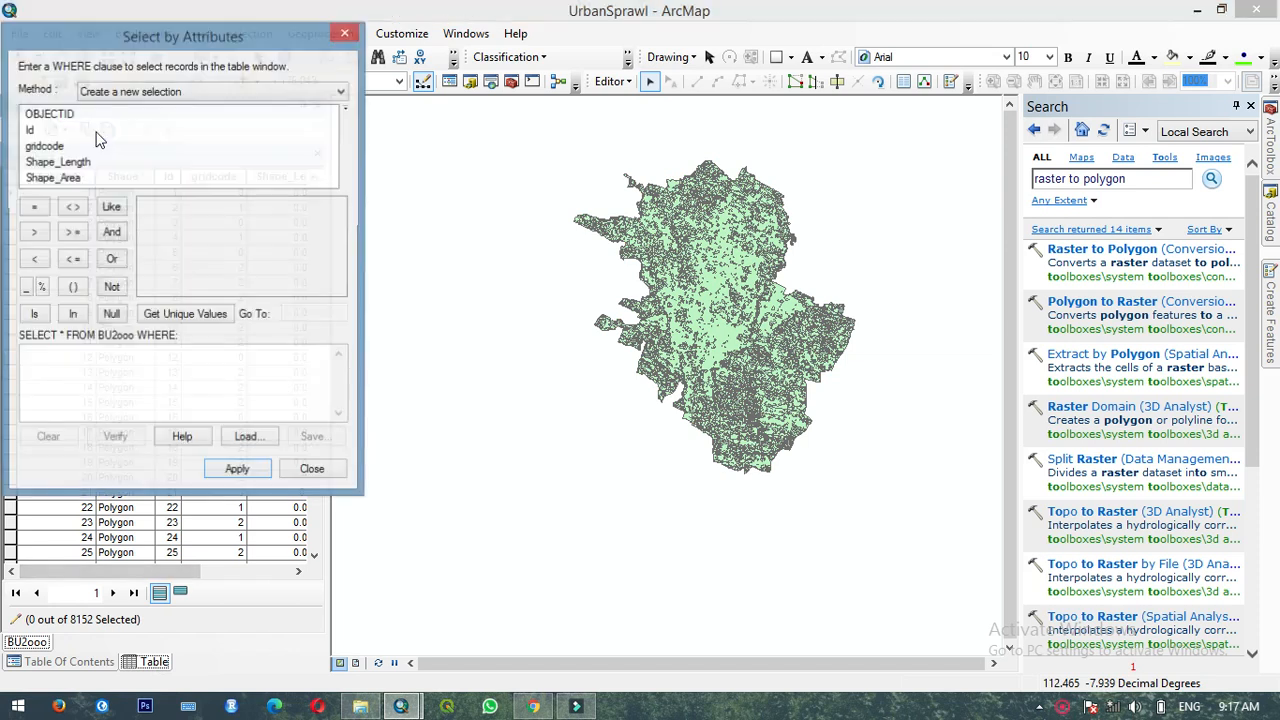
{"action": "double_click", "coordinate": [45, 146]}
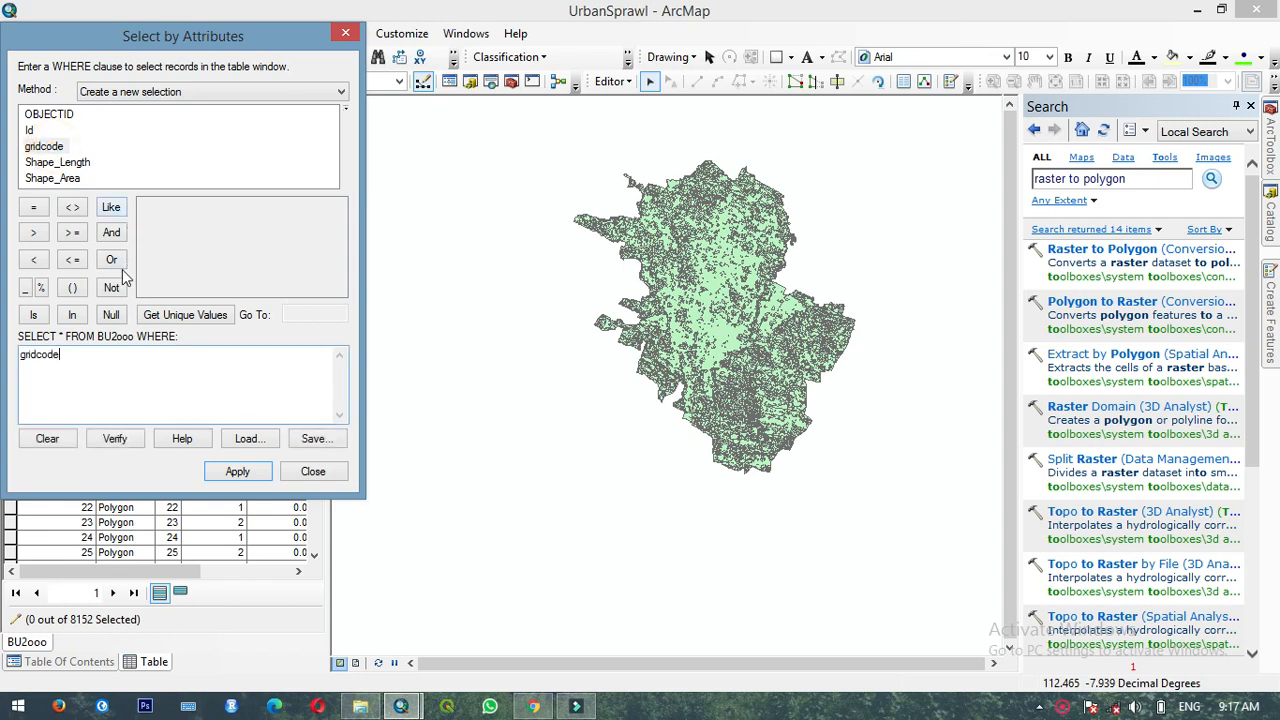
{"action": "left_click", "coordinate": [163, 315]}
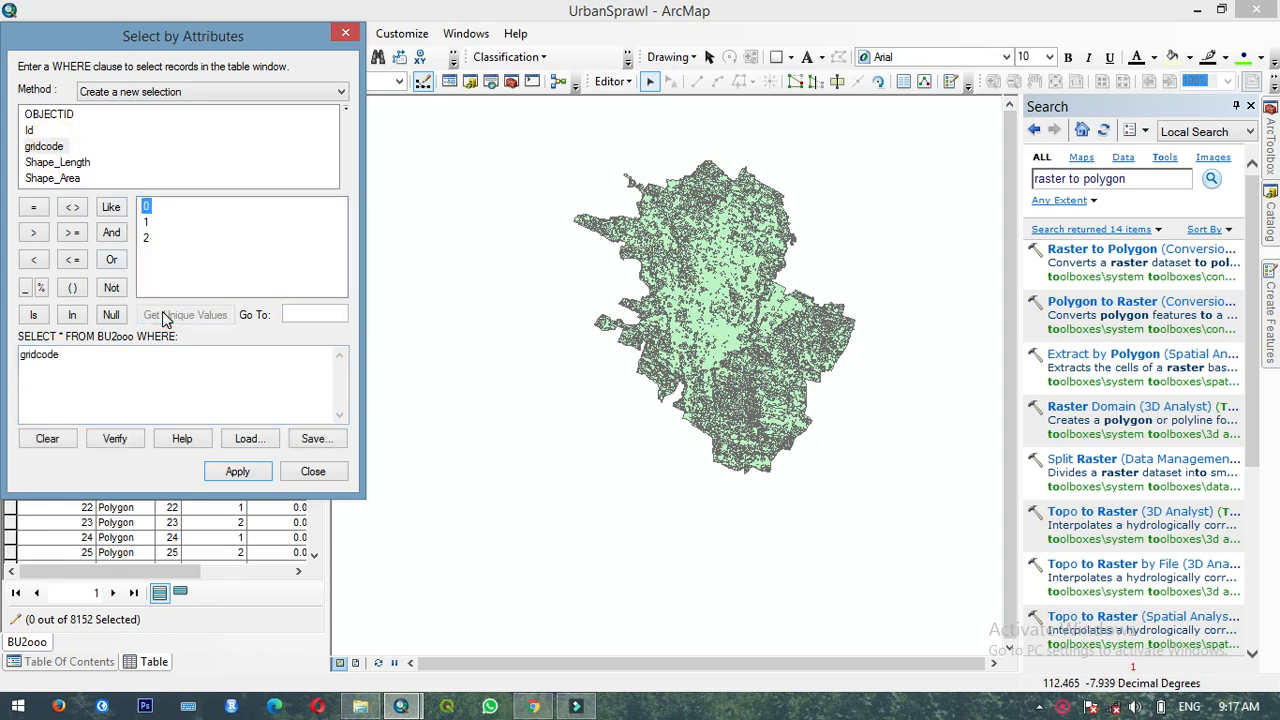
{"action": "left_click", "coordinate": [112, 365]}
{"action": "left_click", "coordinate": [33, 207]}
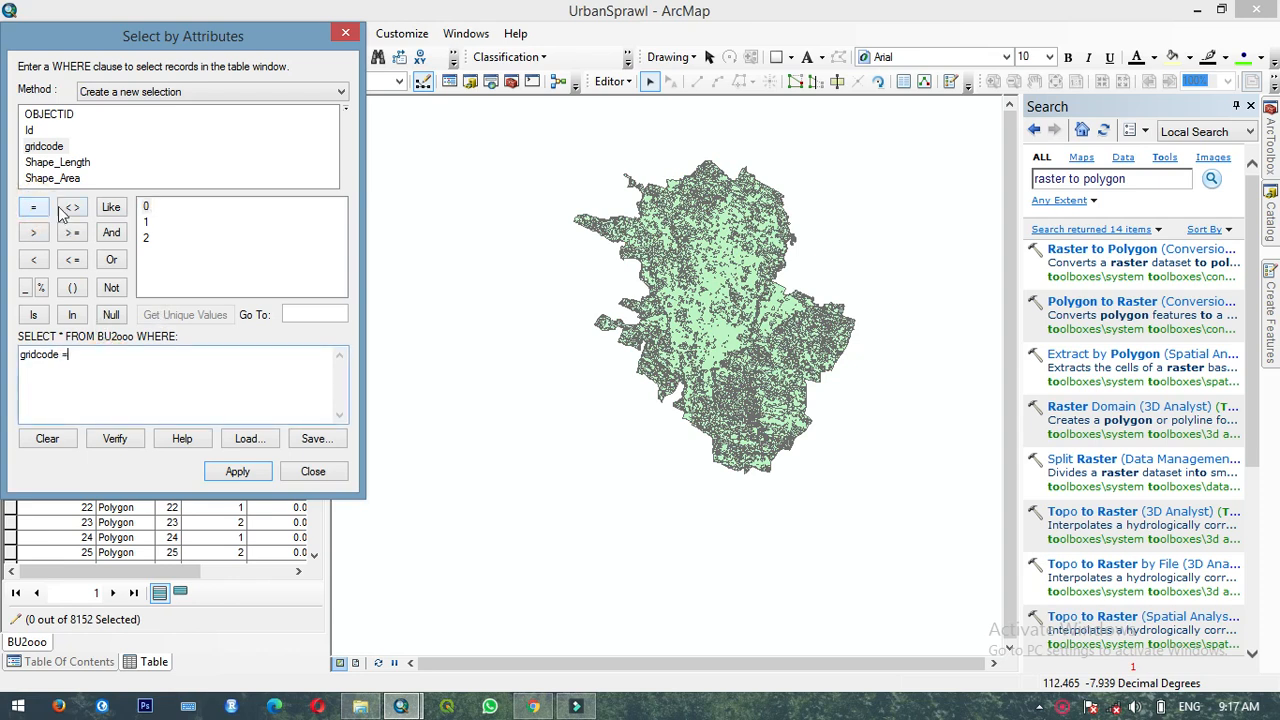
{"action": "double_click", "coordinate": [147, 207]}
{"action": "left_click", "coordinate": [240, 471]}
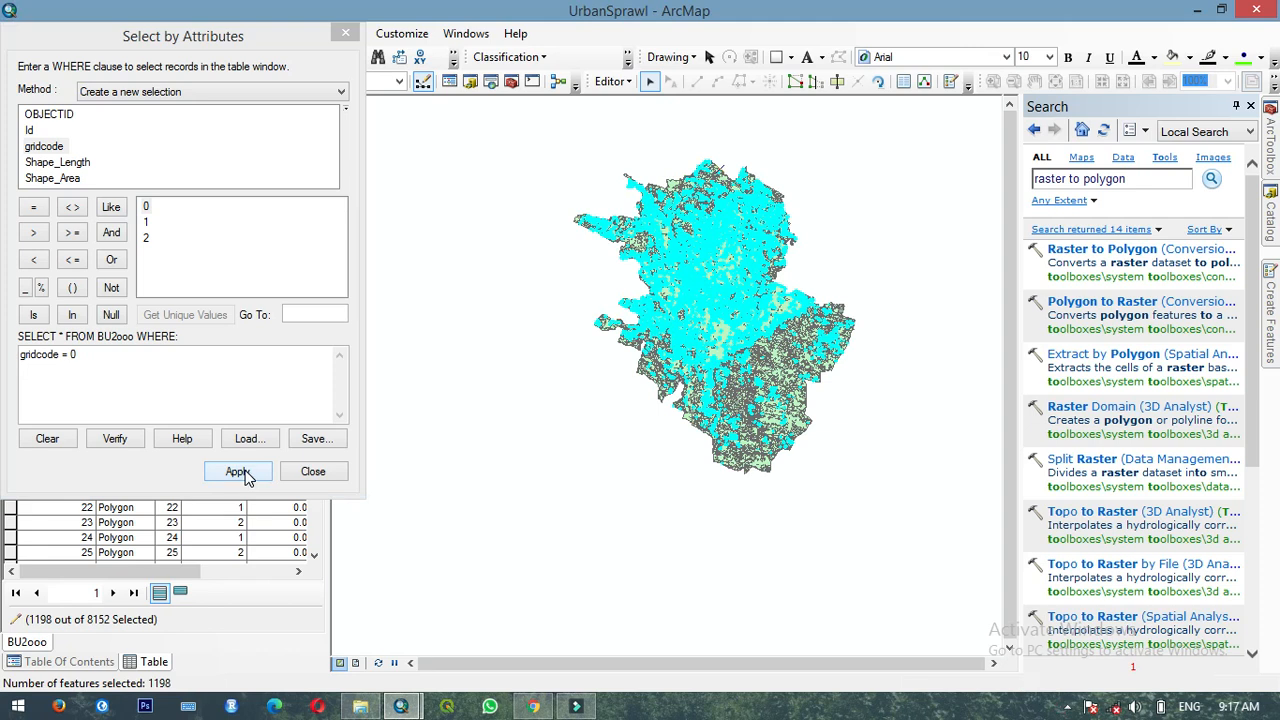
{"action": "left_click", "coordinate": [314, 471]}
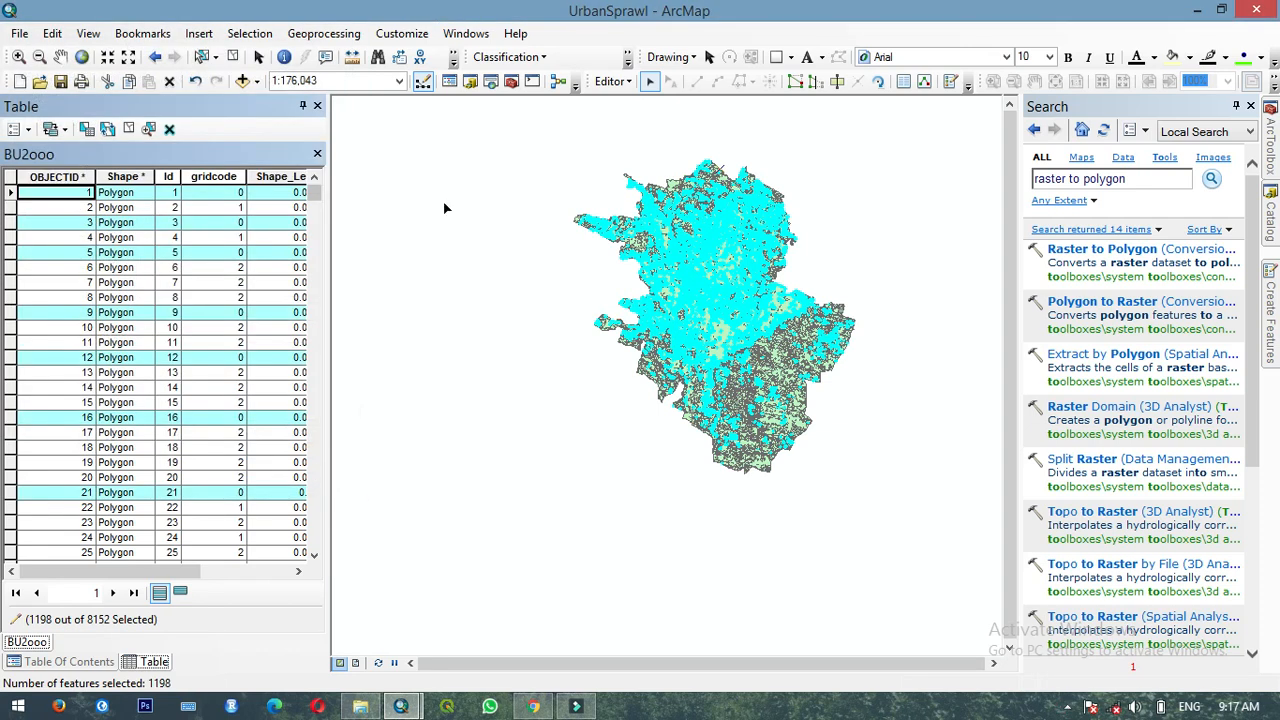
Clip BU2ooo using BU2ooo itself as the clip features, naming the output feature class BU2ooo_BuildUP2ooo.
{"action": "left_click", "coordinate": [331, 35]}
{"action": "left_click", "coordinate": [329, 77]}
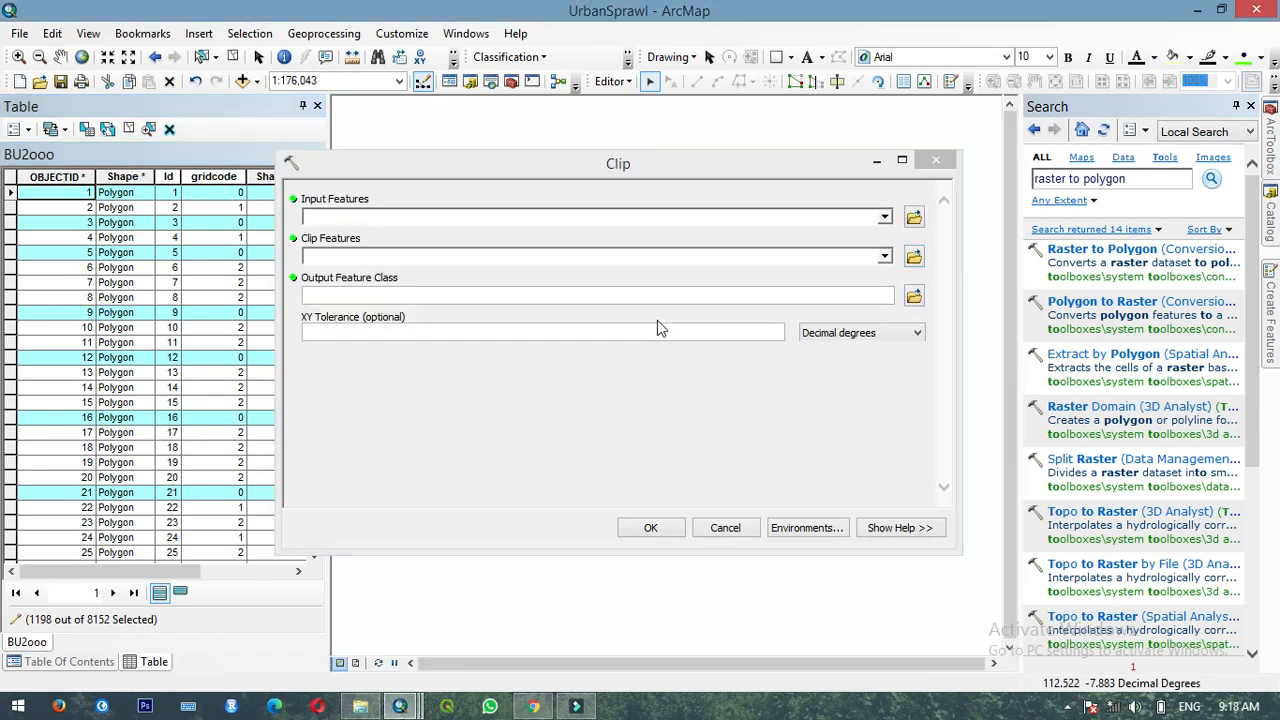
{"action": "left_click", "coordinate": [885, 218]}
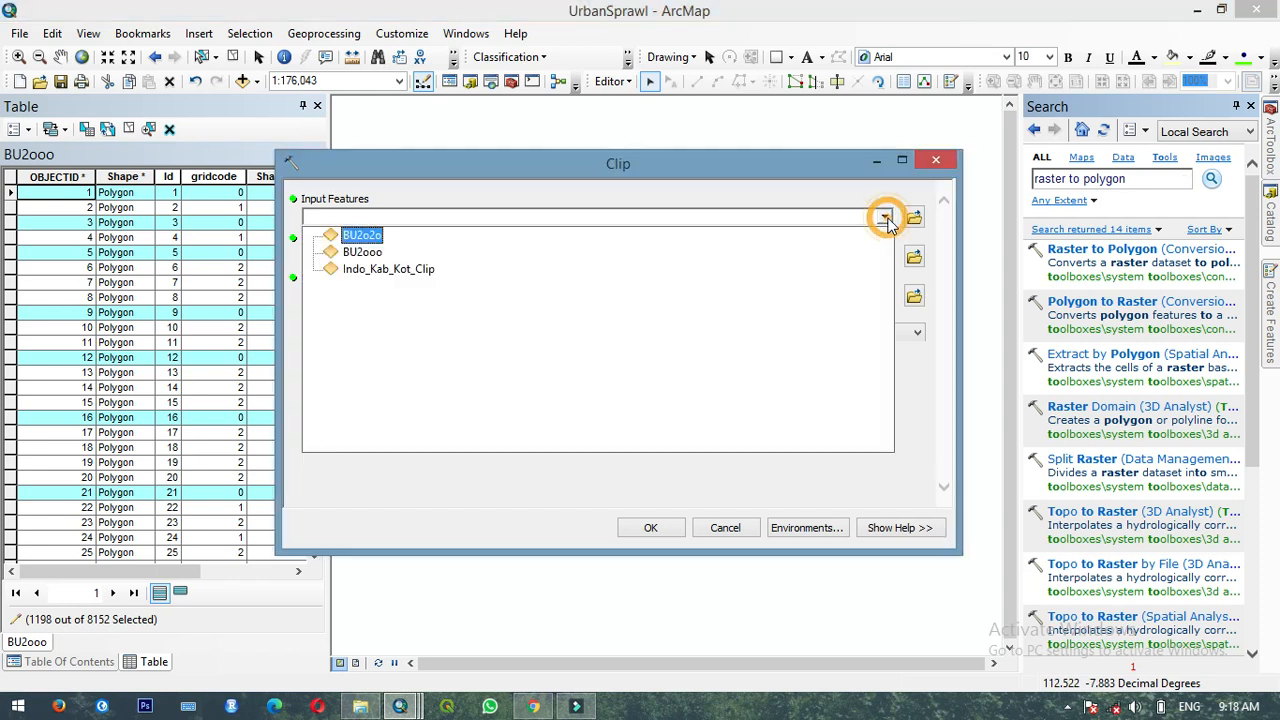
{"action": "left_click", "coordinate": [353, 255]}
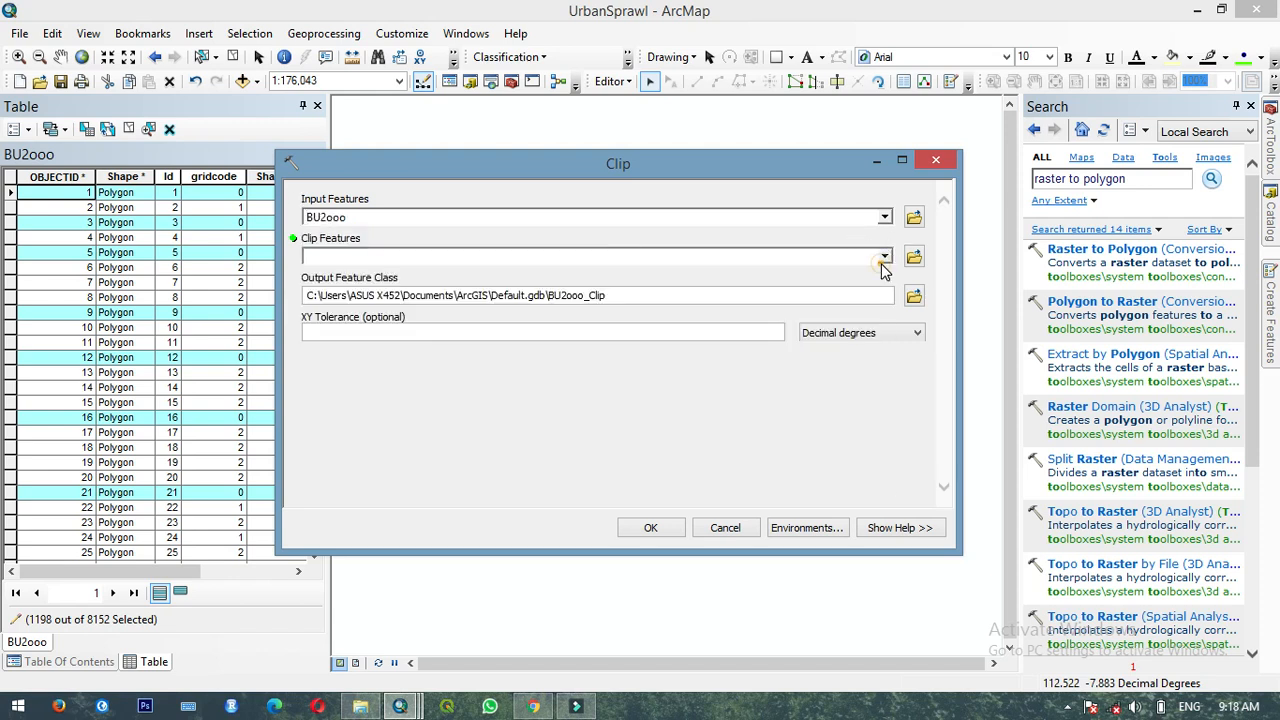
{"action": "left_click", "coordinate": [883, 260]}
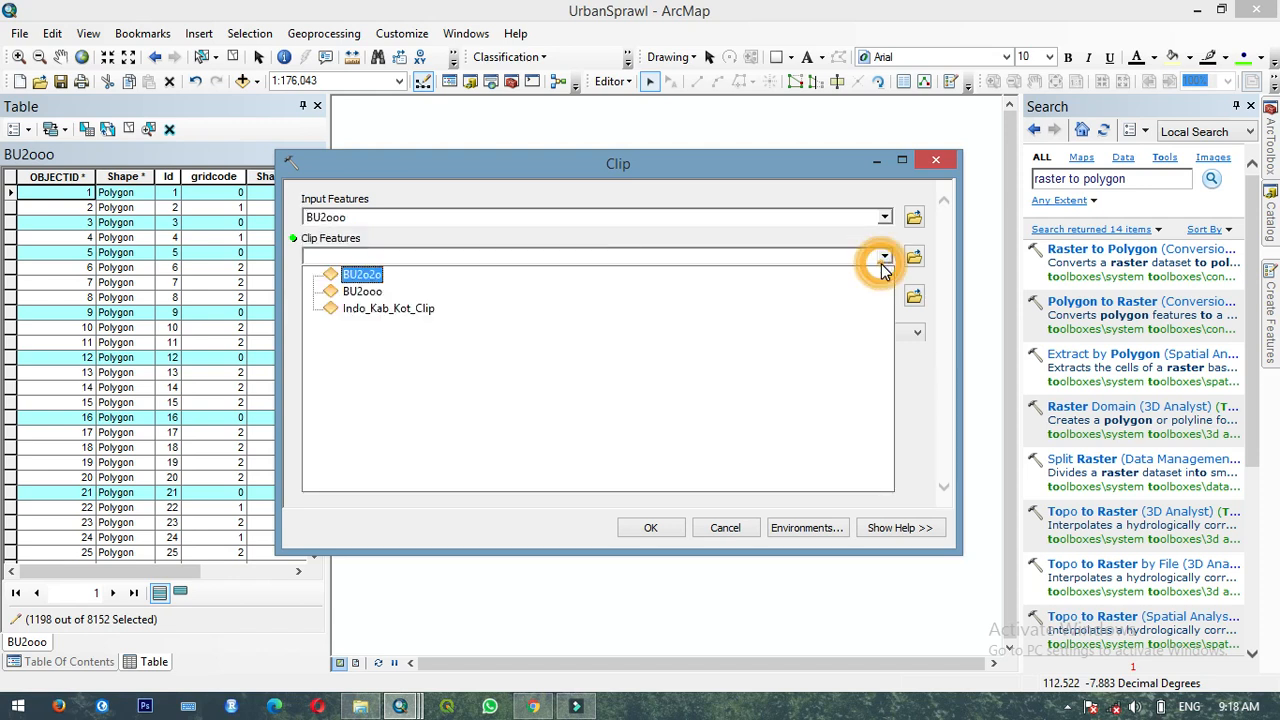
{"action": "left_click", "coordinate": [373, 292]}
{"action": "left_click_drag", "start_coordinate": [607, 295], "coordinate": [598, 300]}
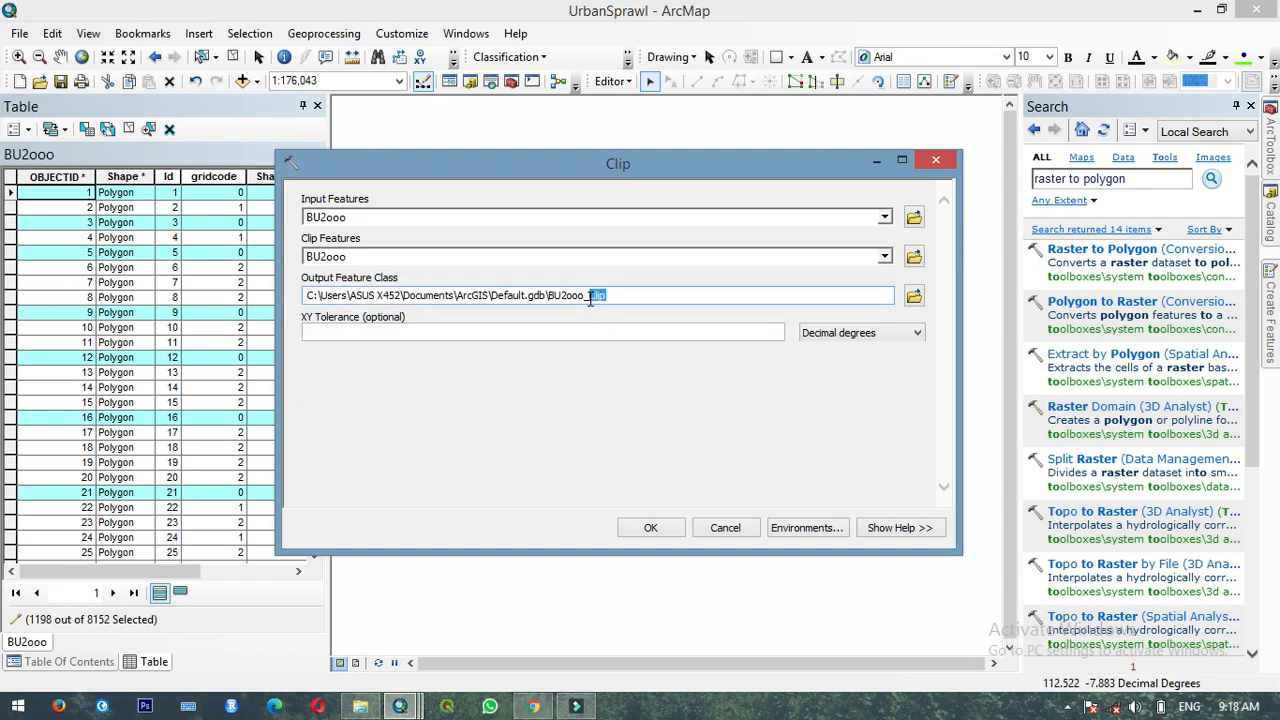
{"action": "type", "text": "BuildUP2ooo"}
{"action": "left_click", "coordinate": [677, 525]}
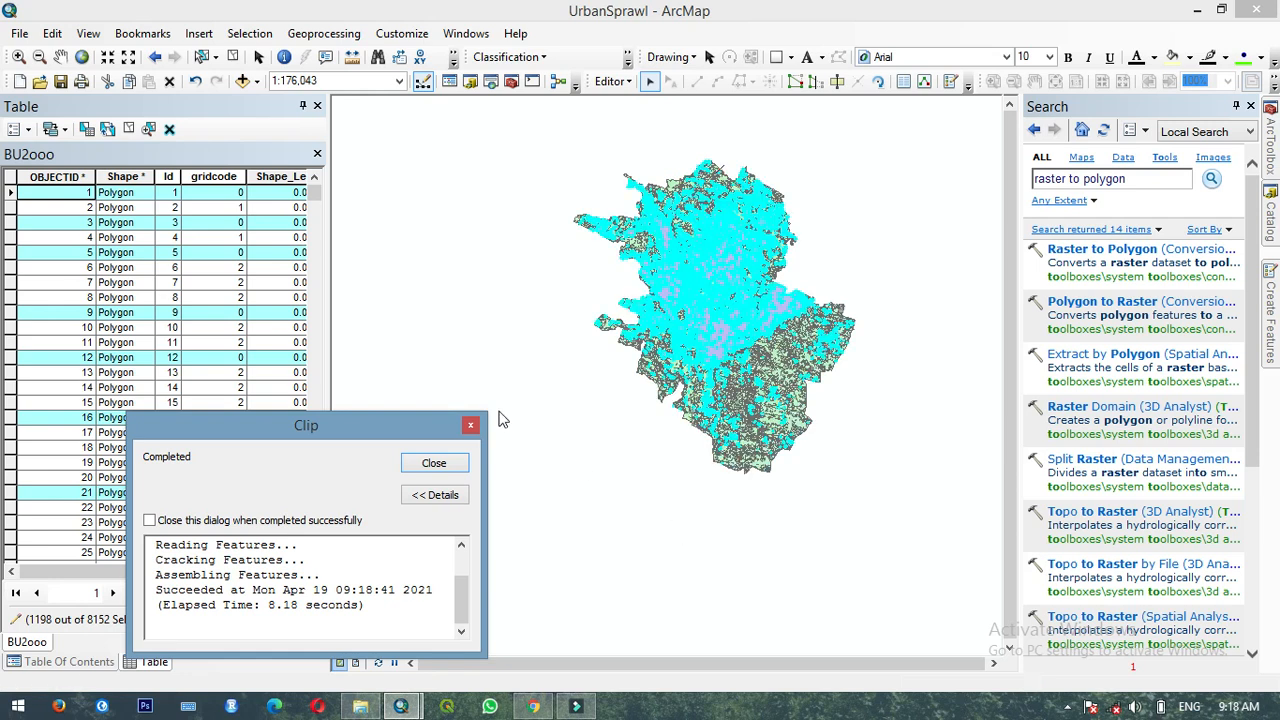
{"action": "left_click", "coordinate": [436, 463]}
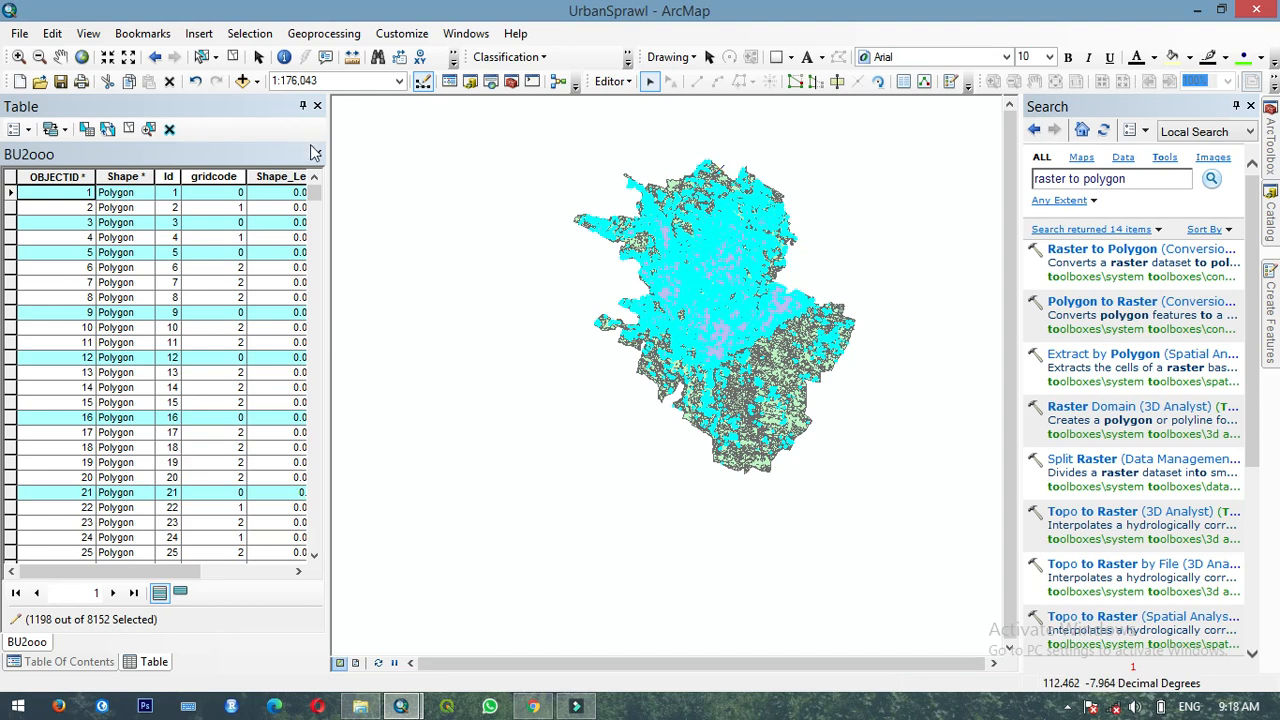
Close the attribute table and hide the Extract_2o2o, Extract_2ooo, BU2o2o and BU2ooo layers.
{"action": "left_click", "coordinate": [317, 106]}
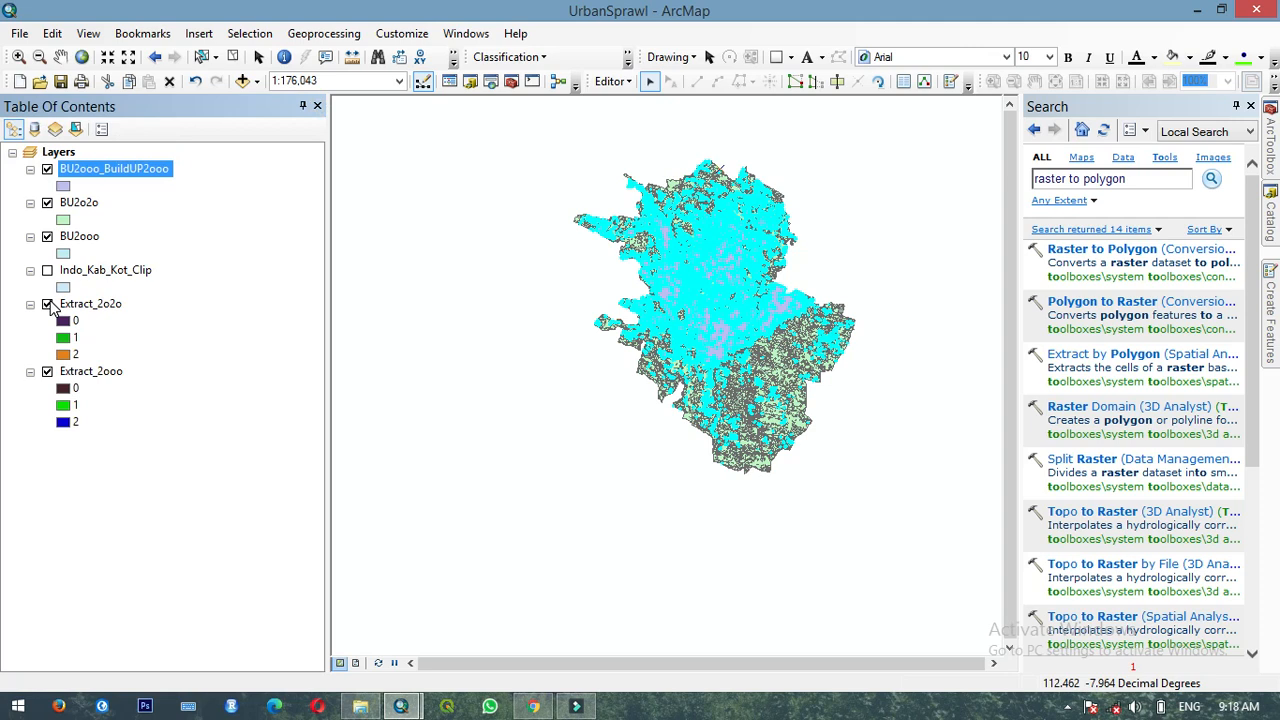
{"action": "left_click", "coordinate": [47, 304]}
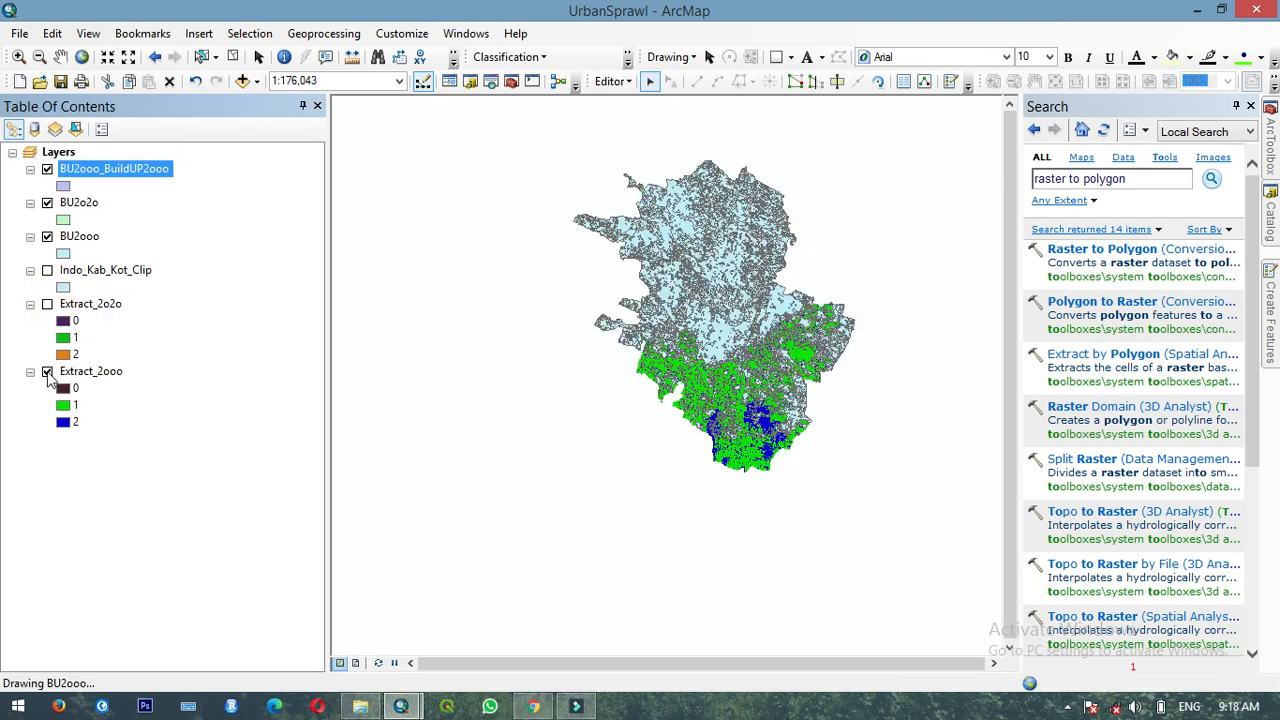
{"action": "left_click", "coordinate": [47, 372]}
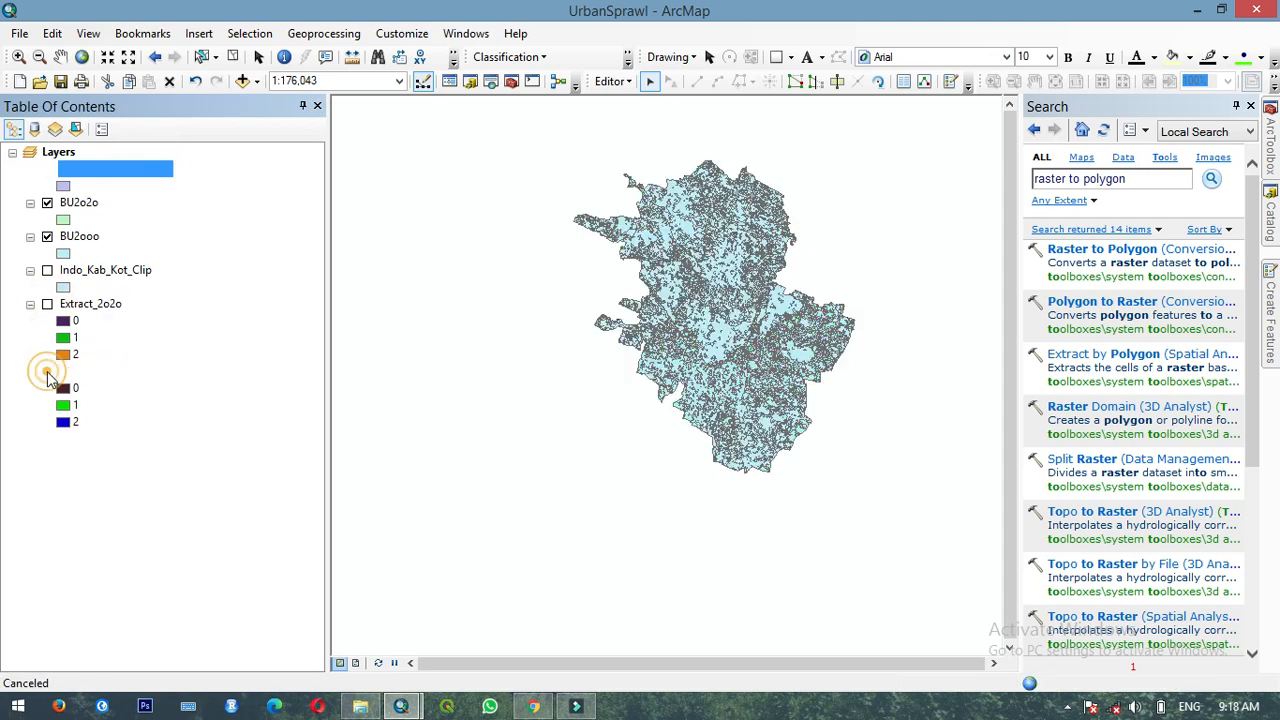
{"action": "left_click", "coordinate": [47, 203]}
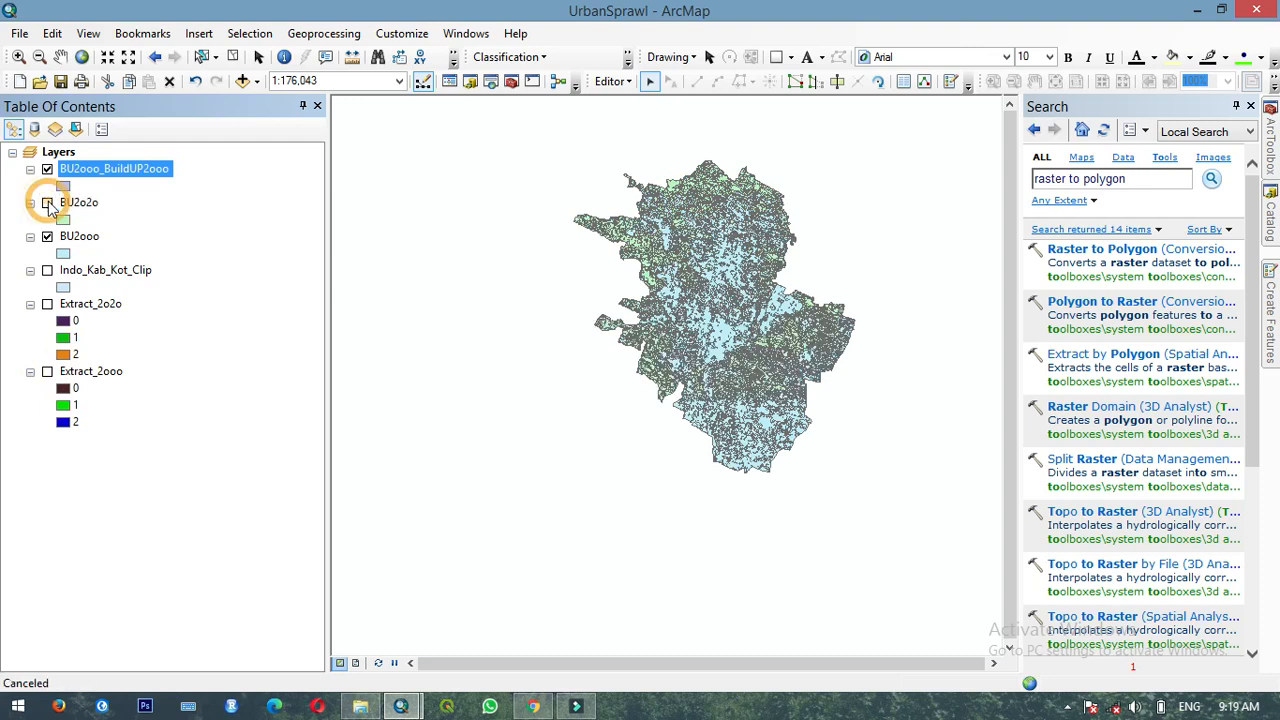
{"action": "left_click", "coordinate": [47, 237]}
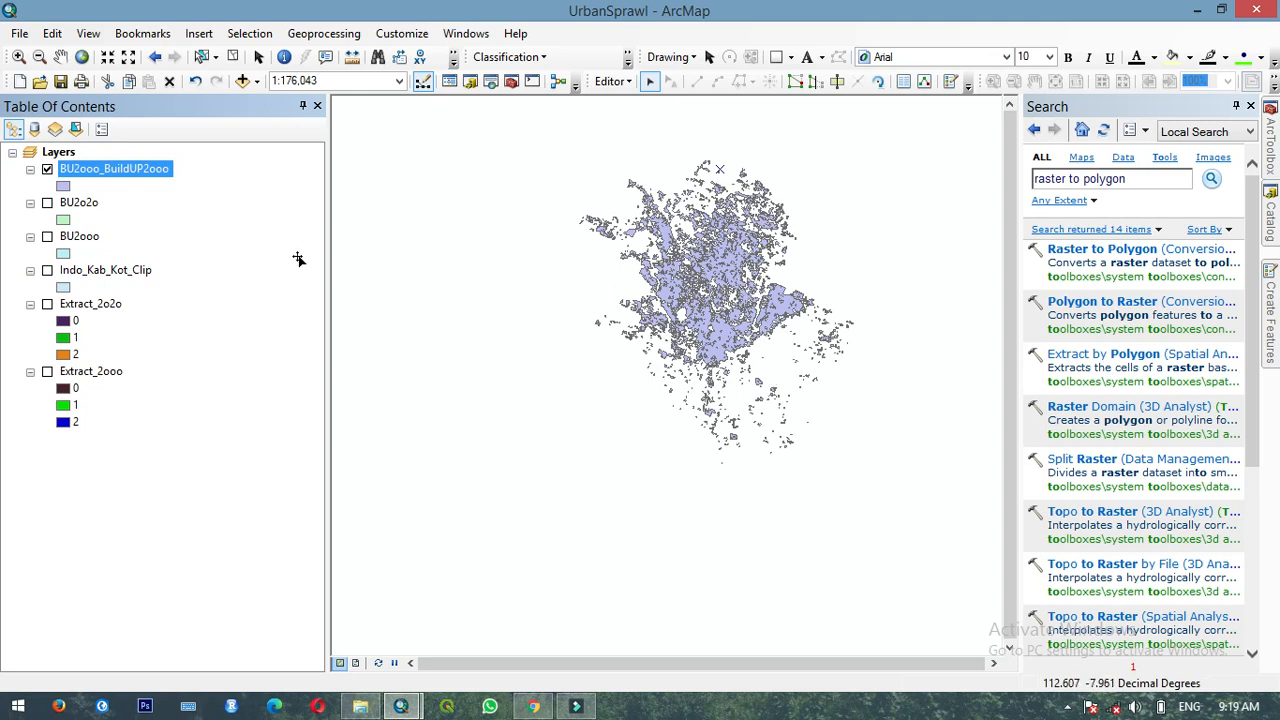
Hide the BU2ooo_BuildUP2ooo layer and display the BU2o2o layer instead.
{"action": "left_click", "coordinate": [47, 169]}
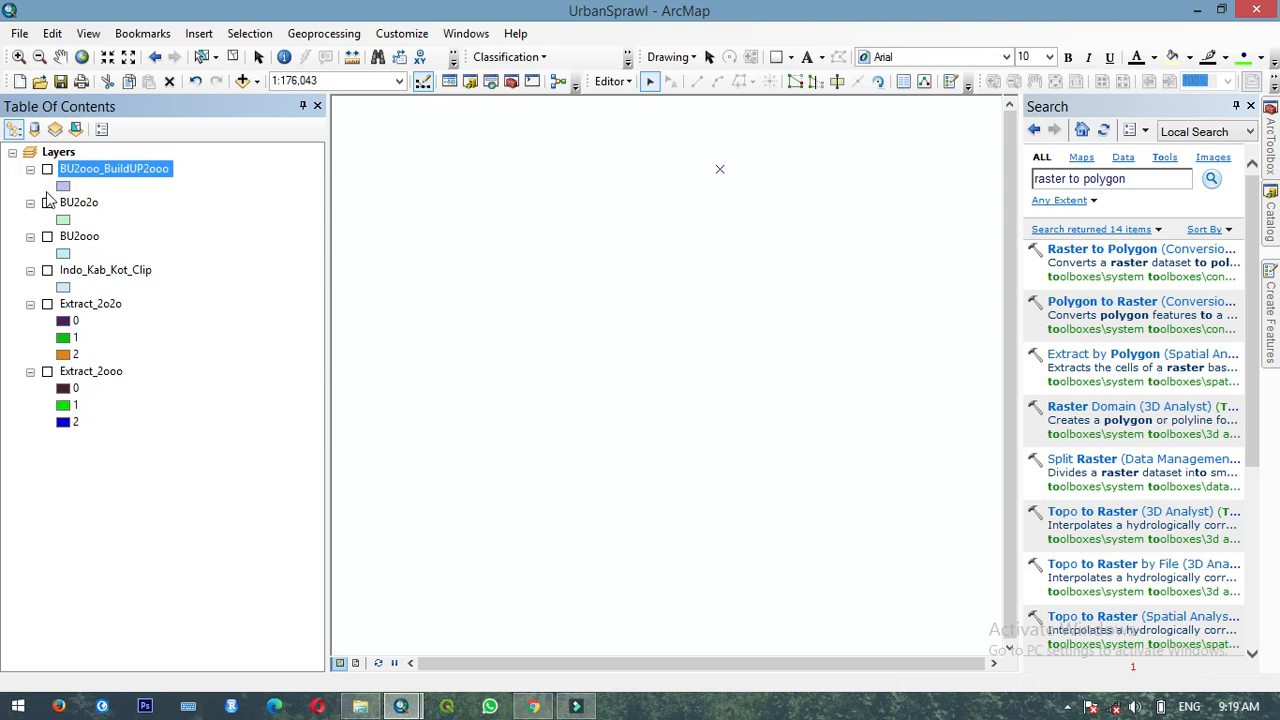
{"action": "left_click", "coordinate": [47, 204]}
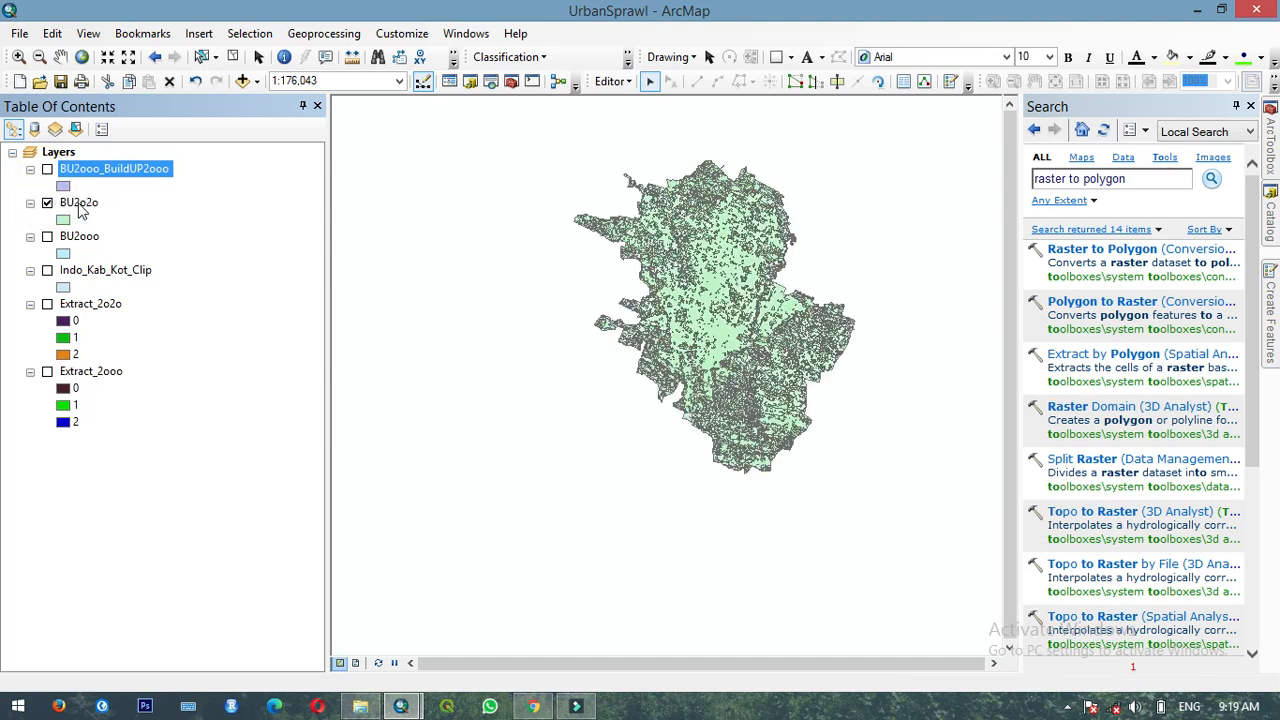
{"action": "left_click", "coordinate": [85, 204]}
Select the records in the BU2o2o attribute table where gridcode = 0.
{"action": "right_click", "coordinate": [86, 205]}
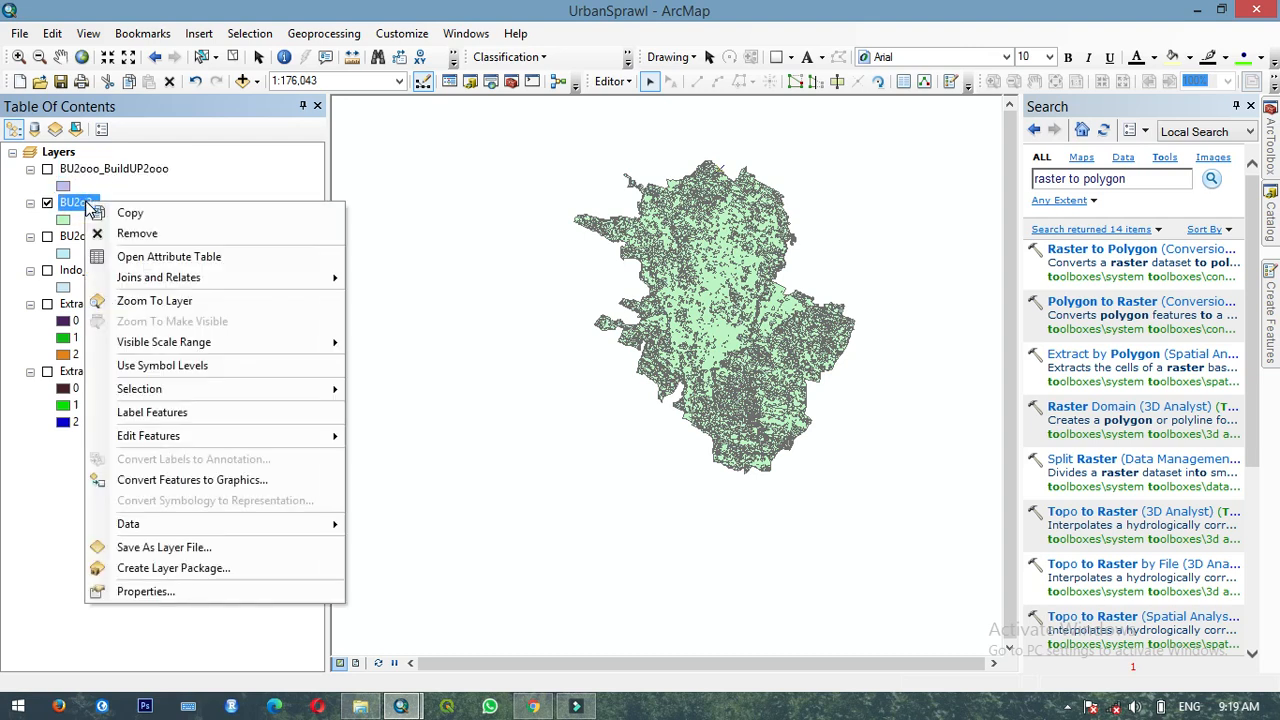
{"action": "left_click", "coordinate": [133, 258]}
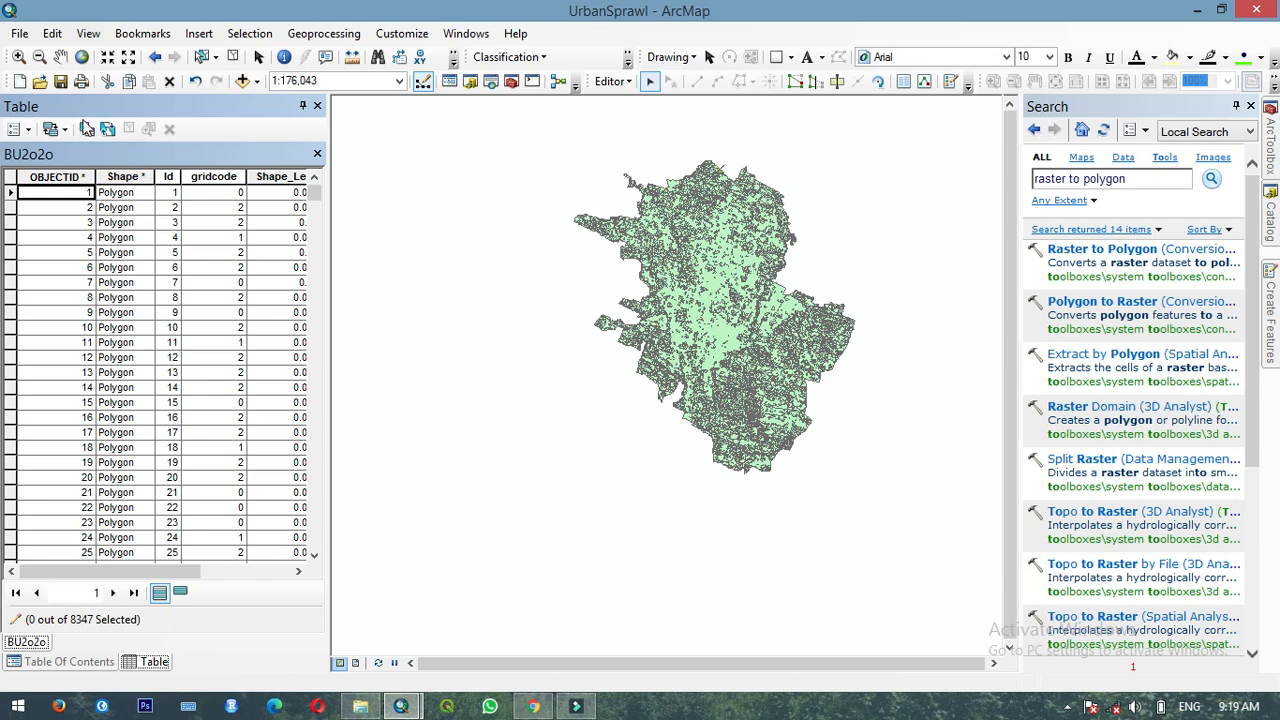
{"action": "left_click", "coordinate": [86, 129]}
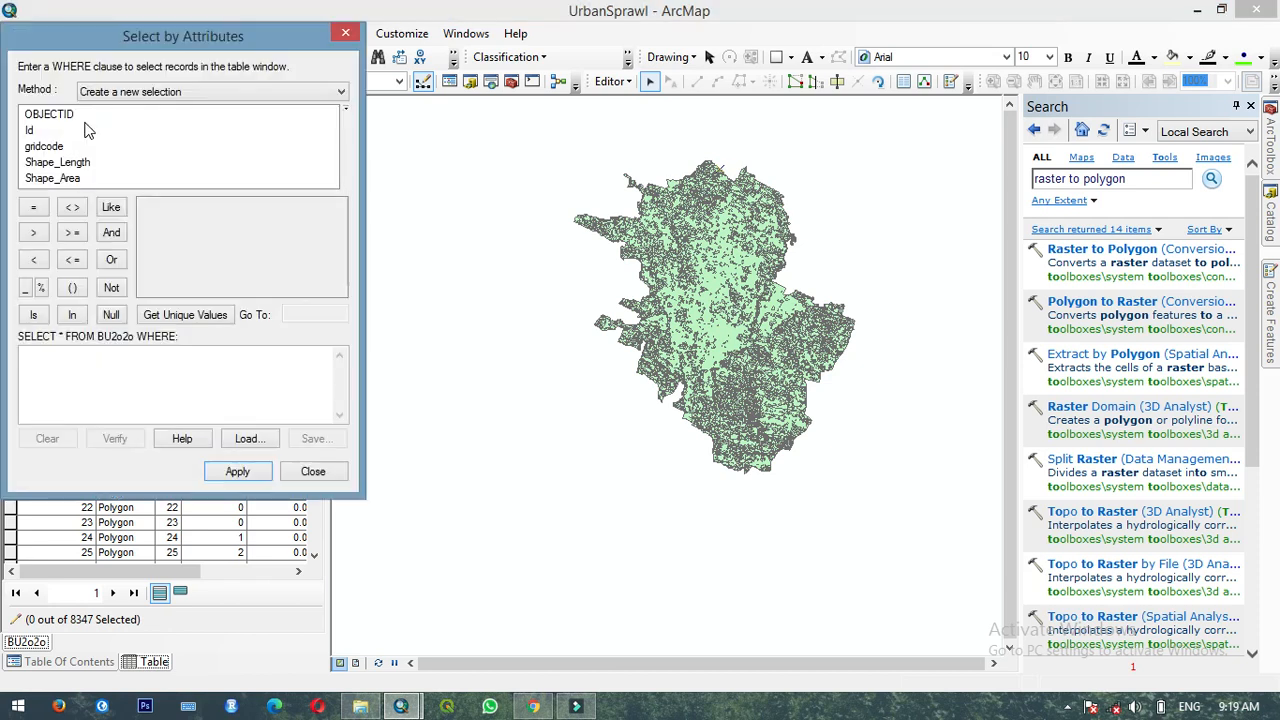
{"action": "double_click", "coordinate": [45, 147]}
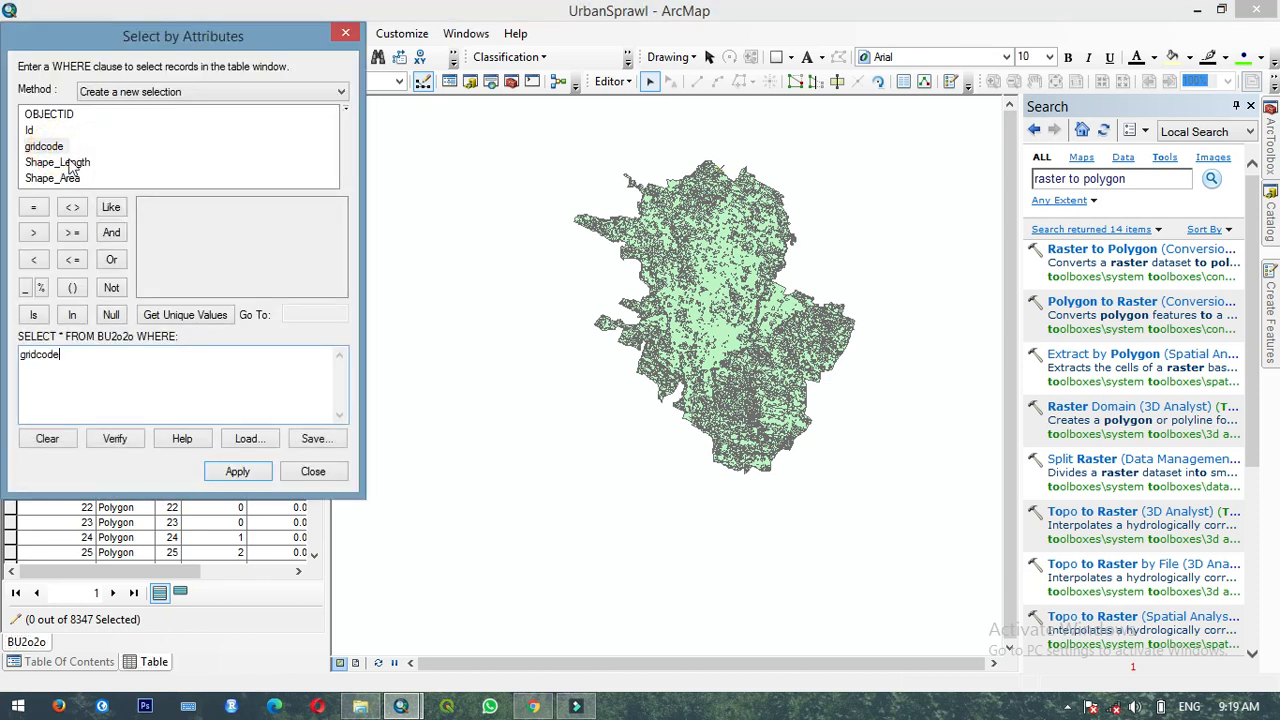
{"action": "left_click", "coordinate": [172, 313]}
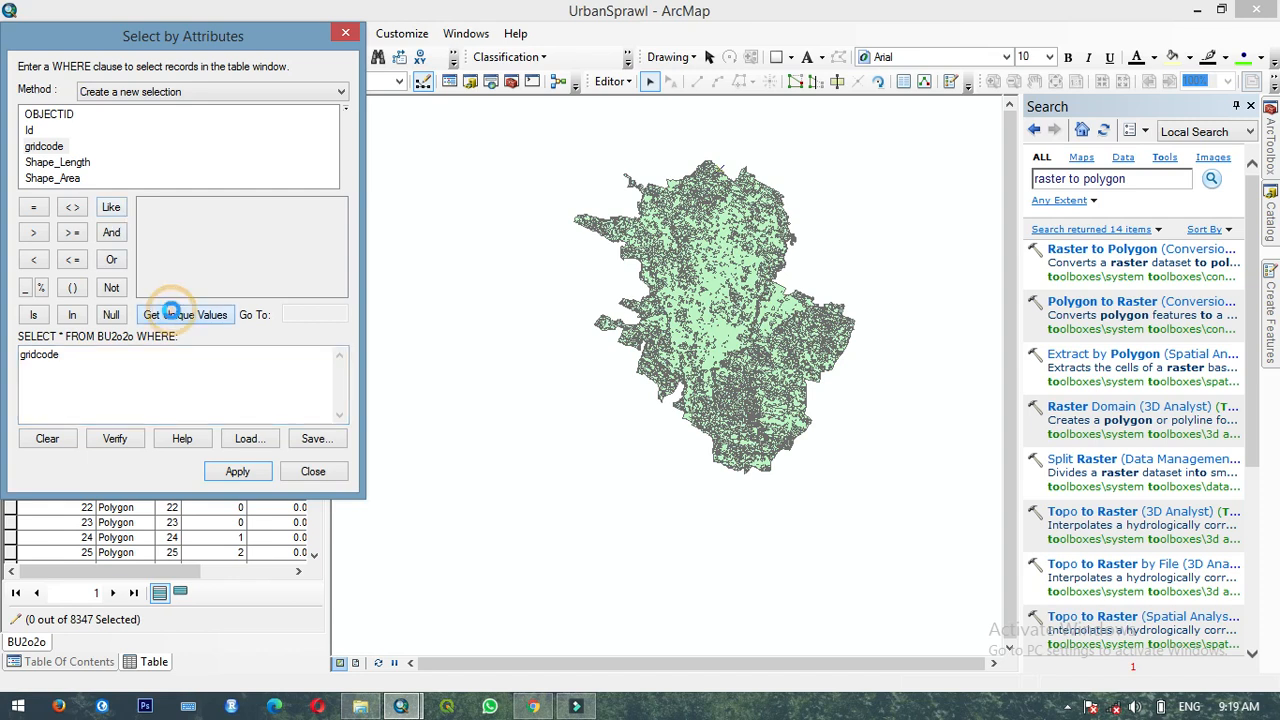
{"action": "left_click", "coordinate": [98, 363]}
{"action": "left_click", "coordinate": [33, 207]}
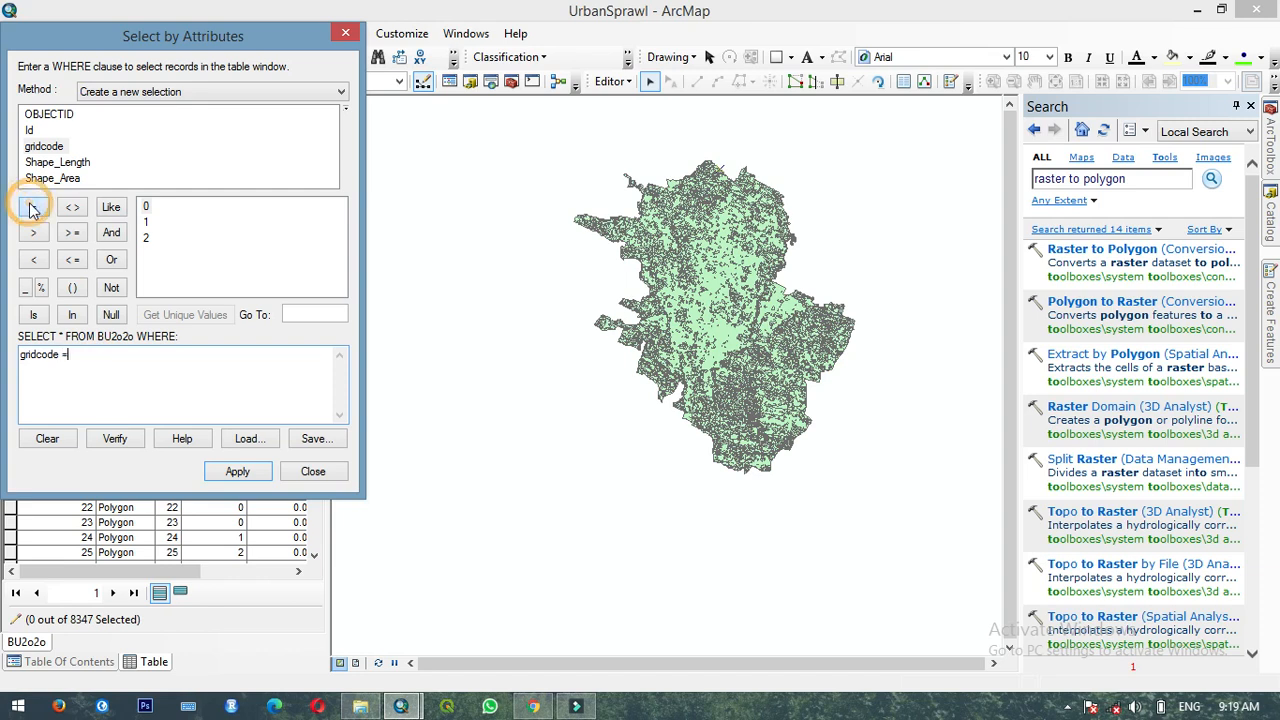
{"action": "left_click", "coordinate": [148, 208]}
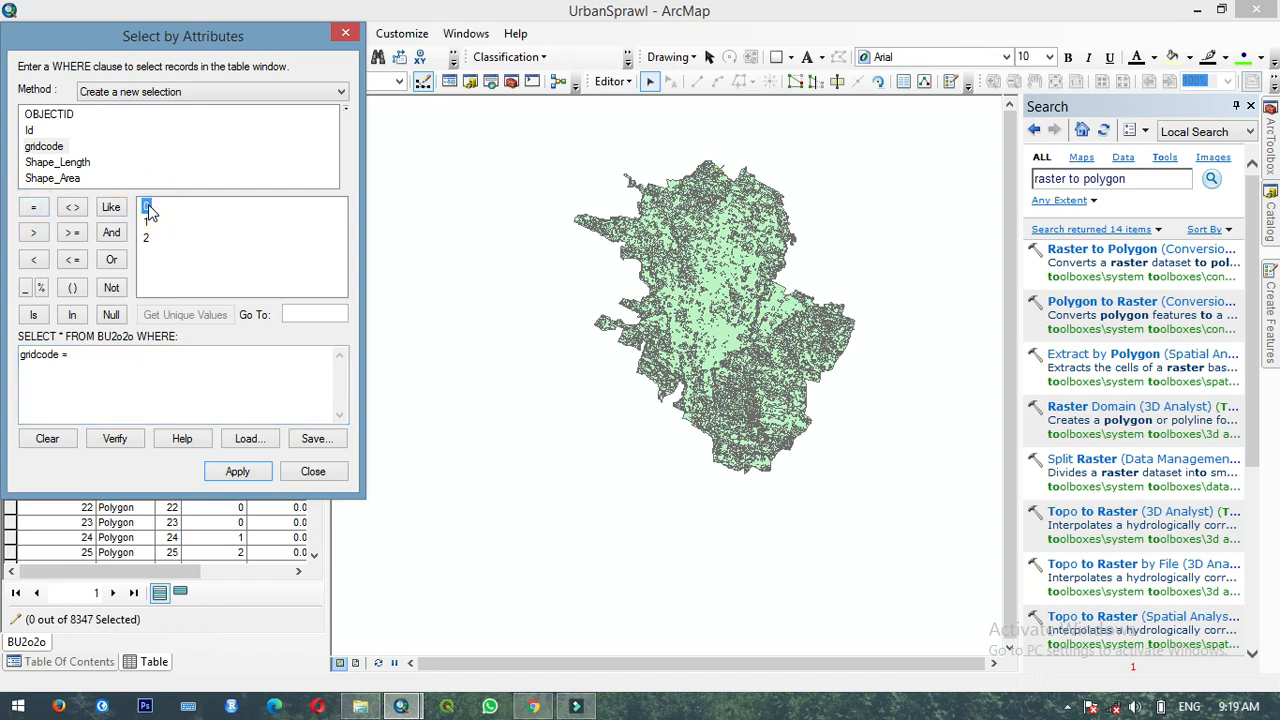
{"action": "double_click", "coordinate": [148, 208]}
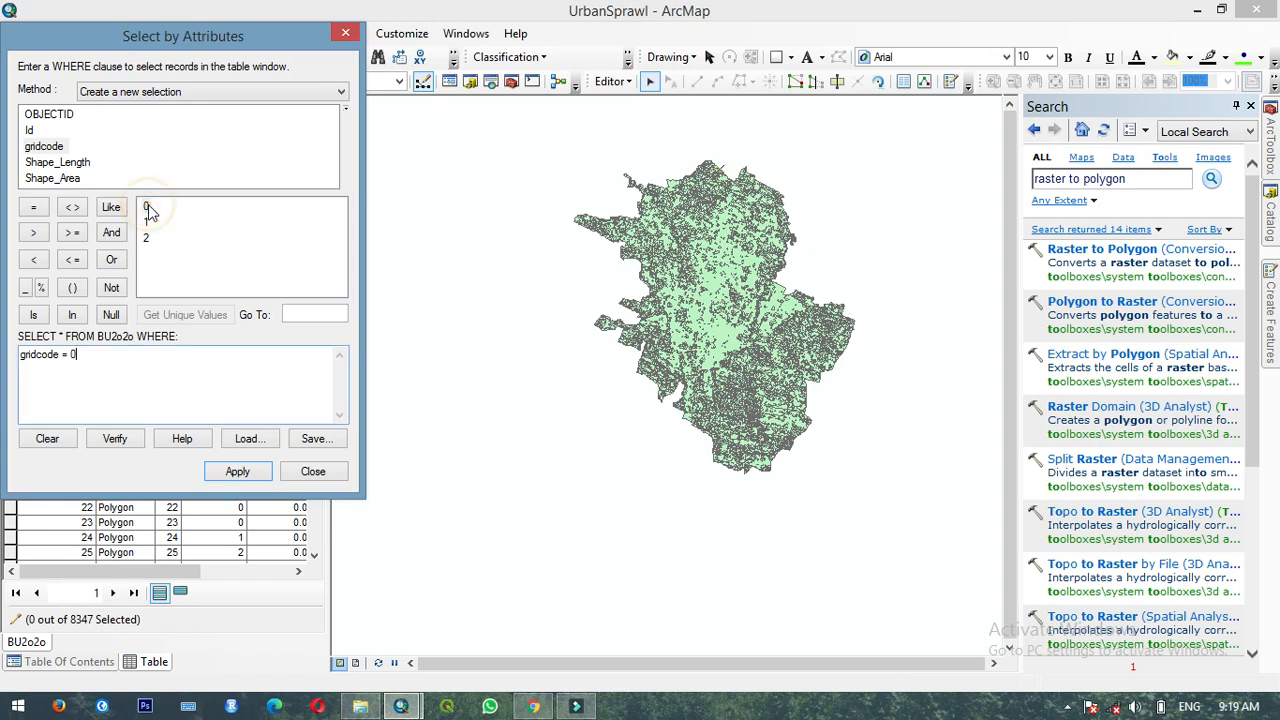
{"action": "left_click", "coordinate": [222, 473]}
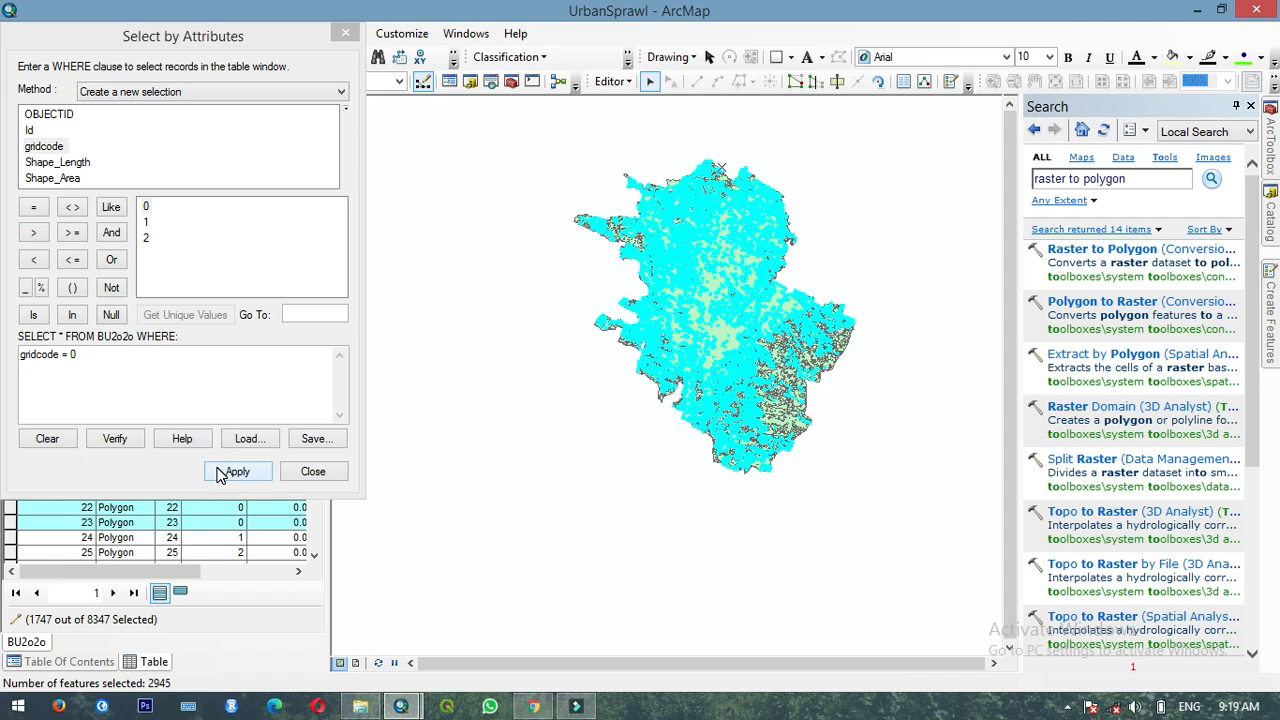
{"action": "left_click", "coordinate": [230, 474]}
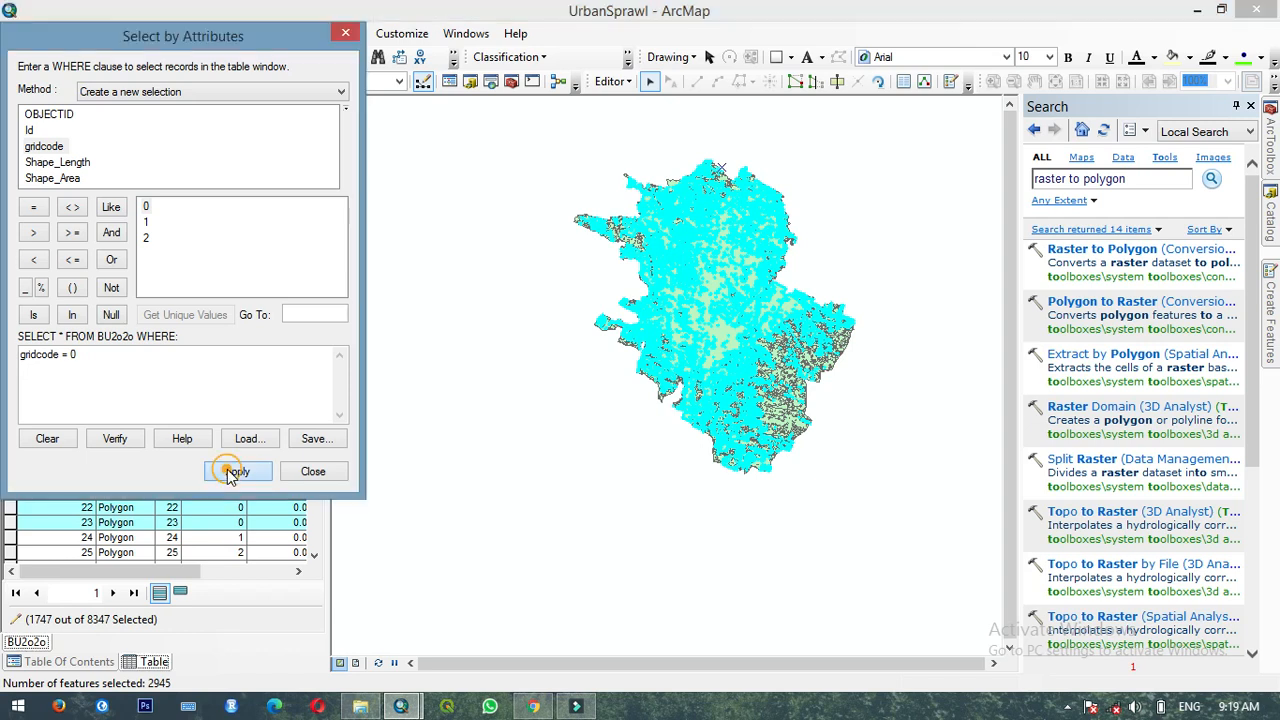
{"action": "left_click", "coordinate": [313, 472]}
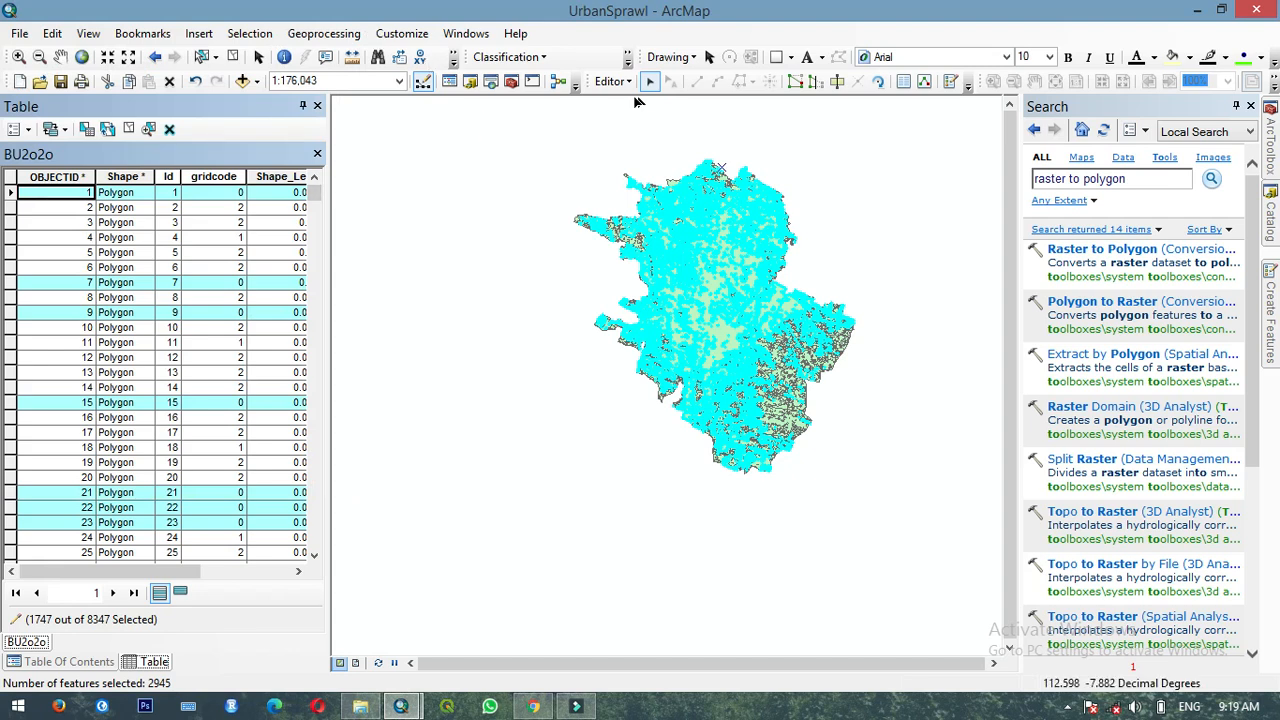
Clip BU2o2o using BU2o2o itself as the clip features, naming the output feature class BU2o2o_BuiltUp2o2o.
{"action": "left_click", "coordinate": [322, 37]}
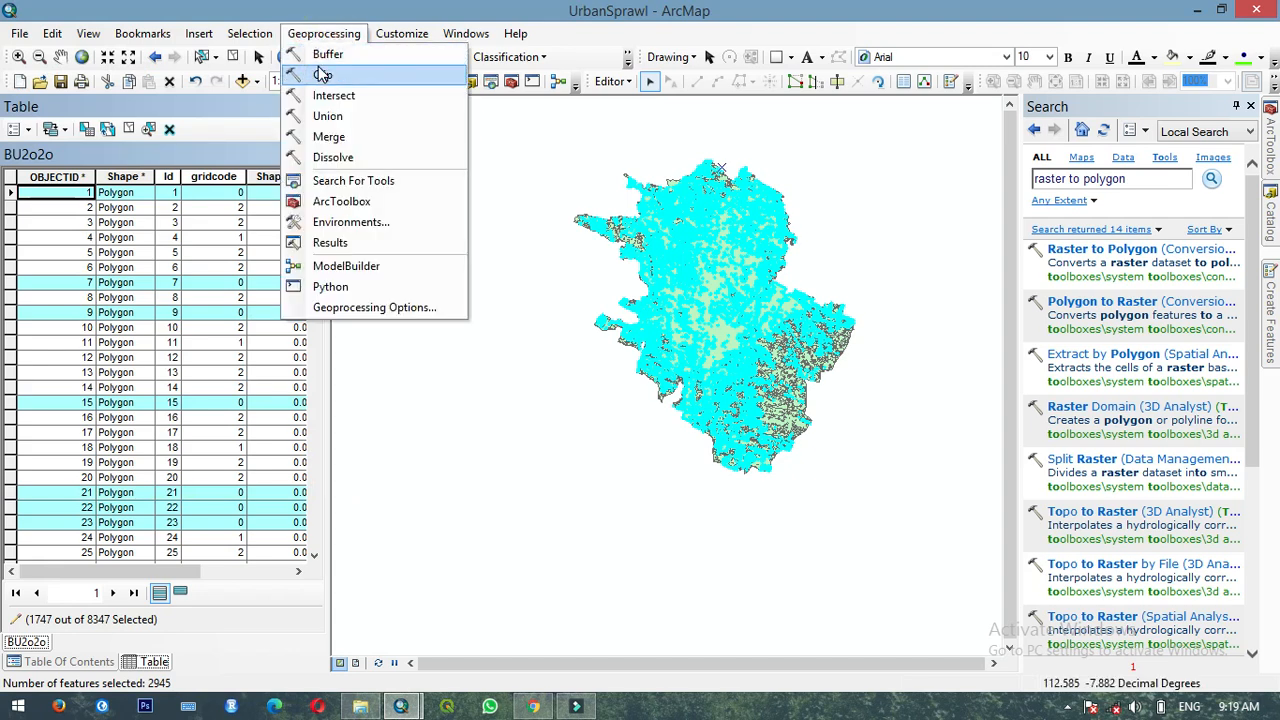
{"action": "left_click", "coordinate": [322, 78]}
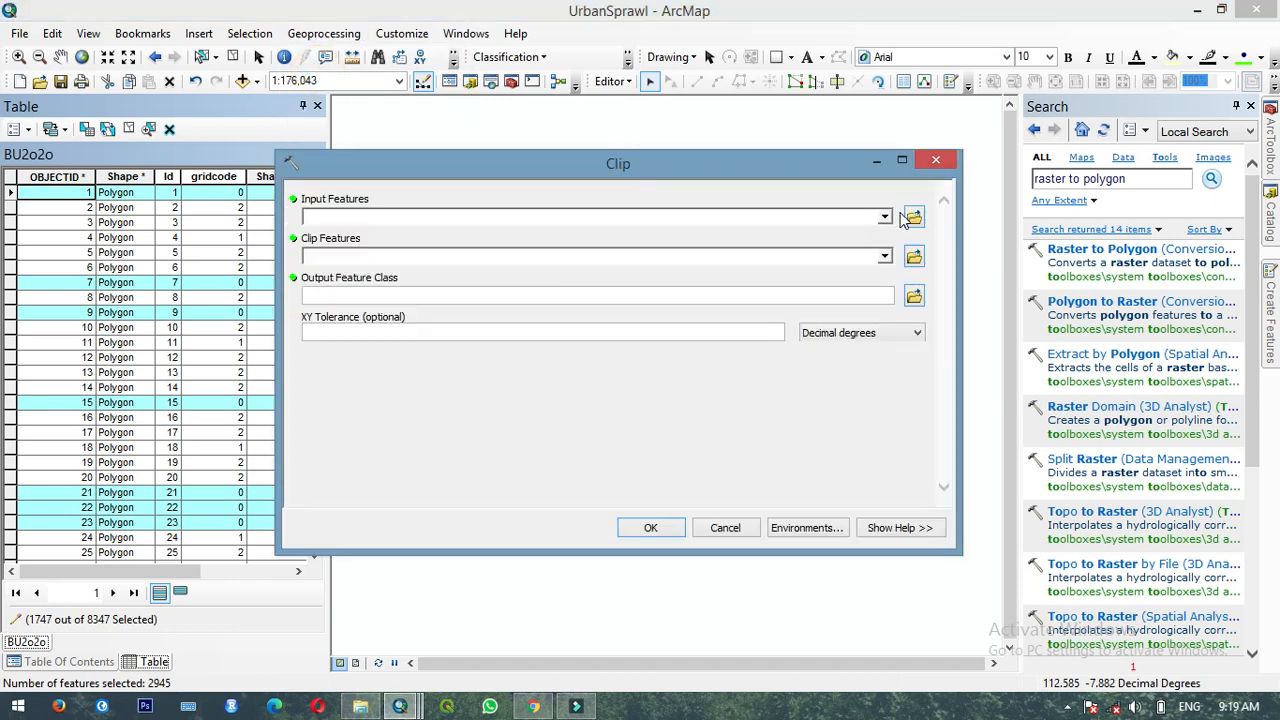
{"action": "left_click", "coordinate": [886, 217]}
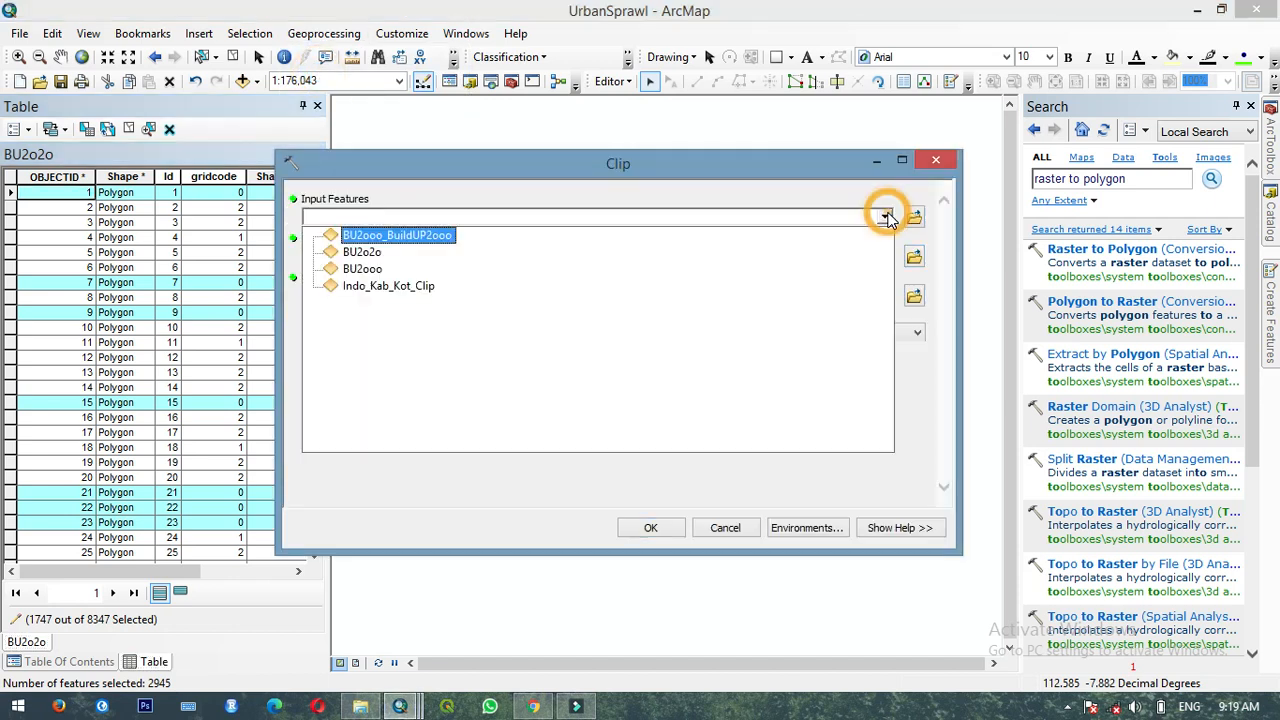
{"action": "left_click", "coordinate": [358, 252]}
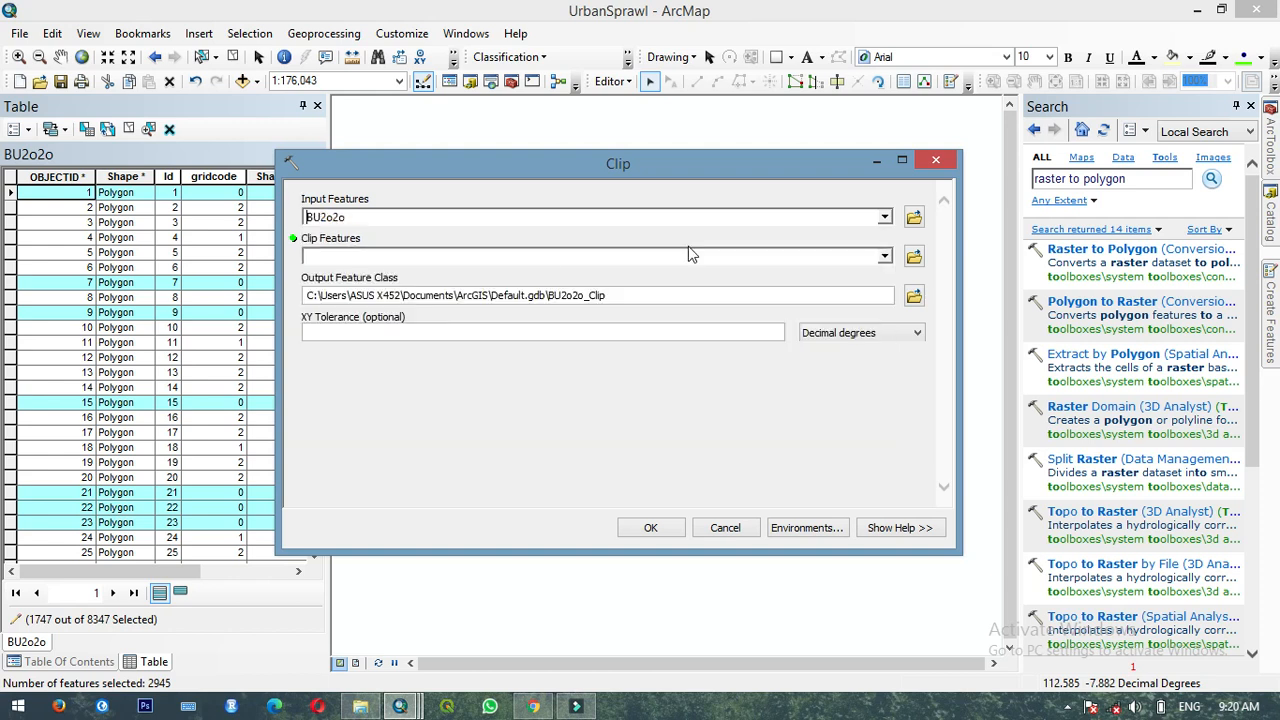
{"action": "left_click", "coordinate": [885, 257]}
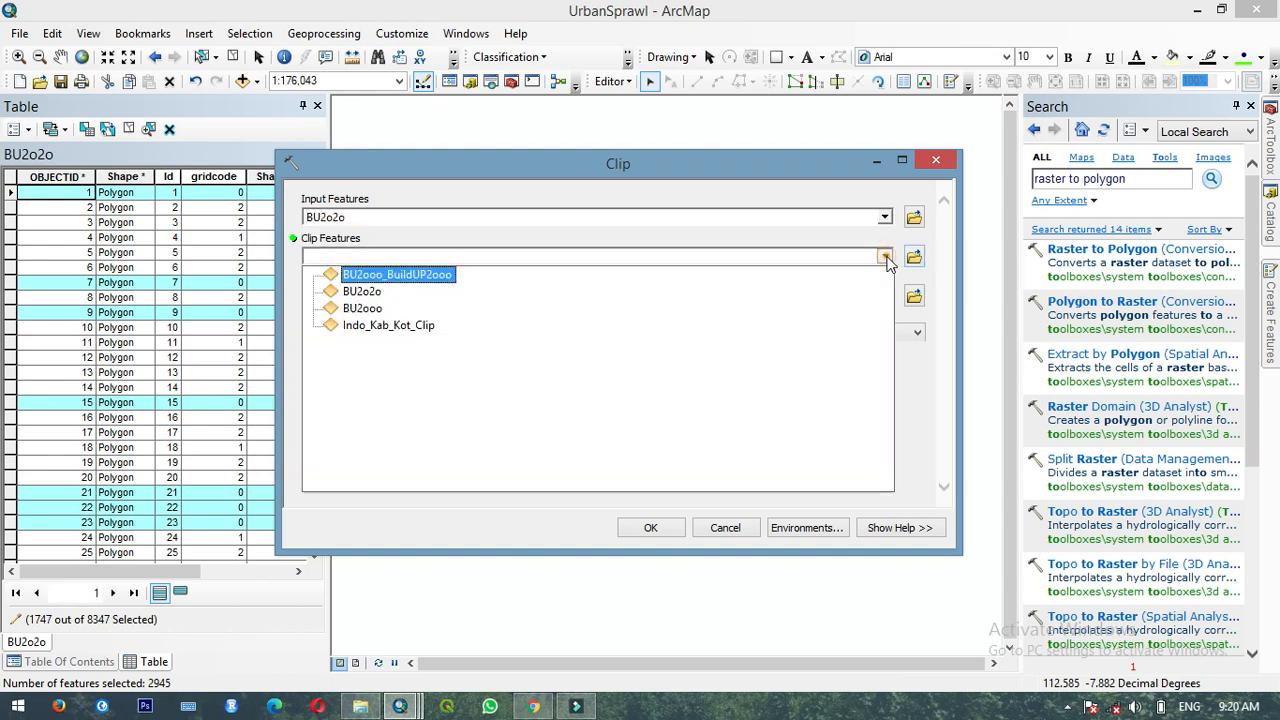
{"action": "left_click", "coordinate": [358, 291]}
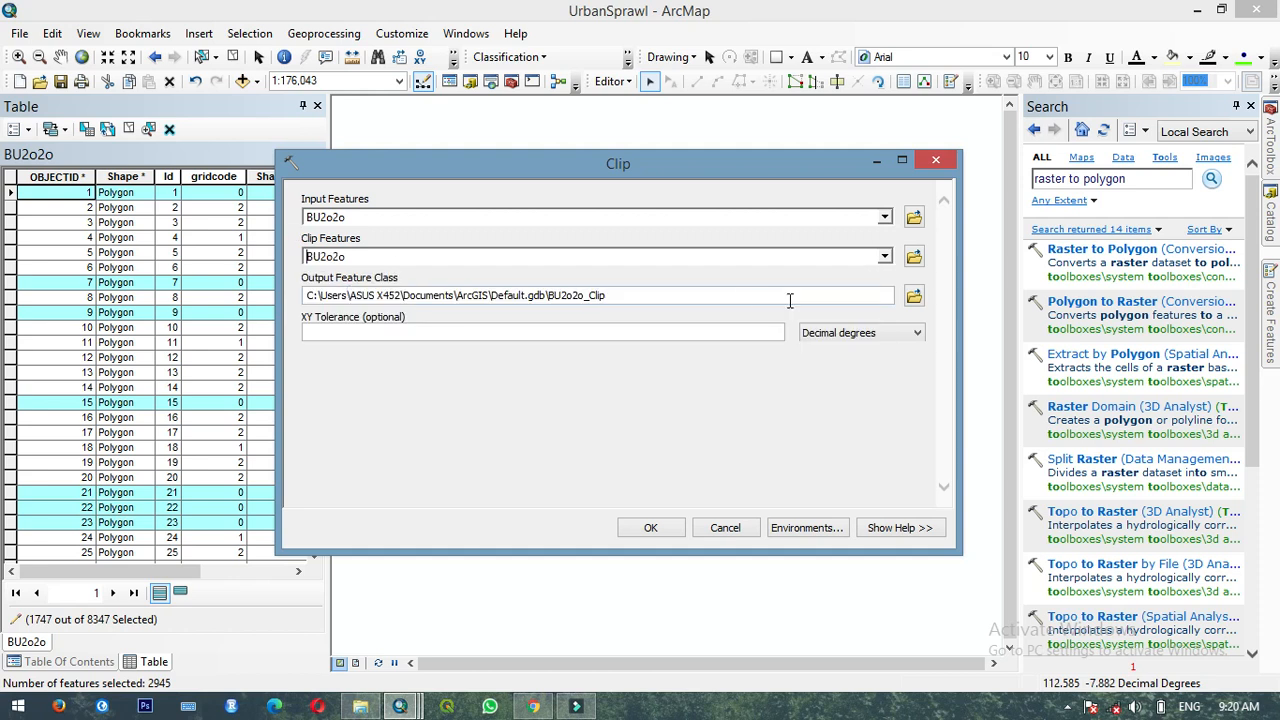
{"action": "left_click_drag", "start_coordinate": [620, 297], "coordinate": [592, 297]}
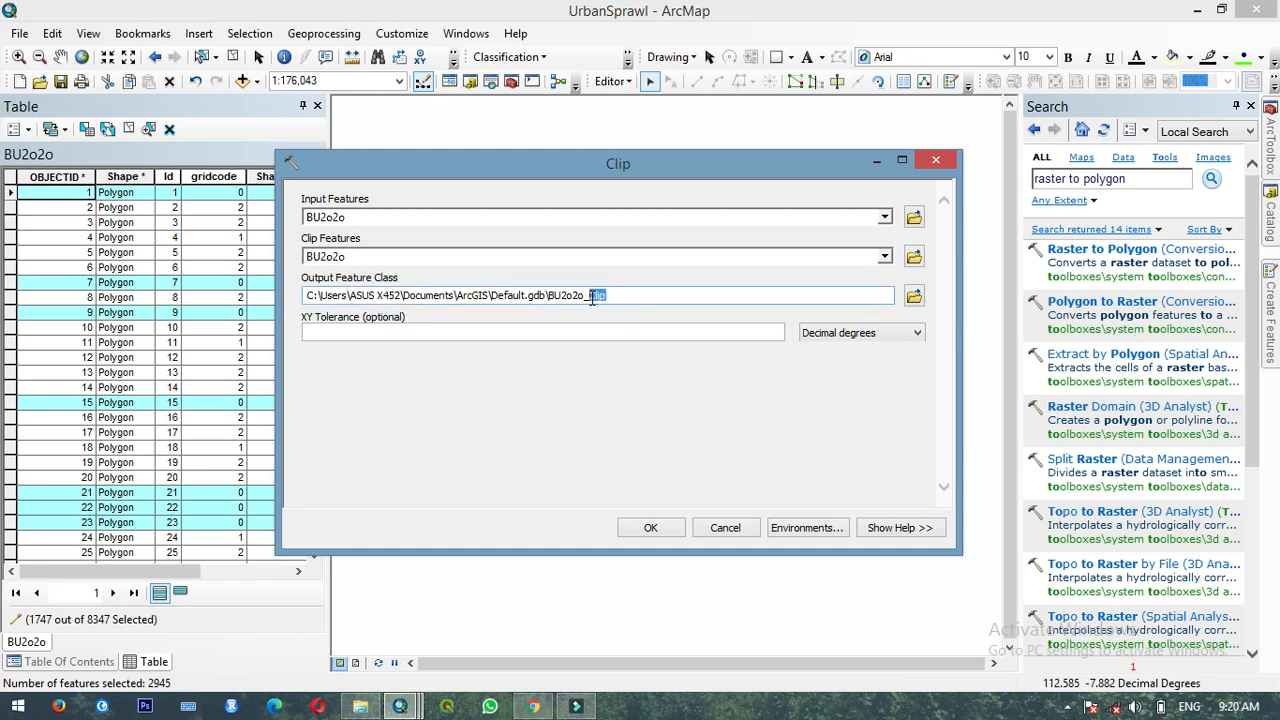
{"action": "type", "text": "Build"}
{"action": "left_click_drag", "start_coordinate": [613, 300], "coordinate": [607, 298]}
{"action": "left_click", "coordinate": [651, 527]}
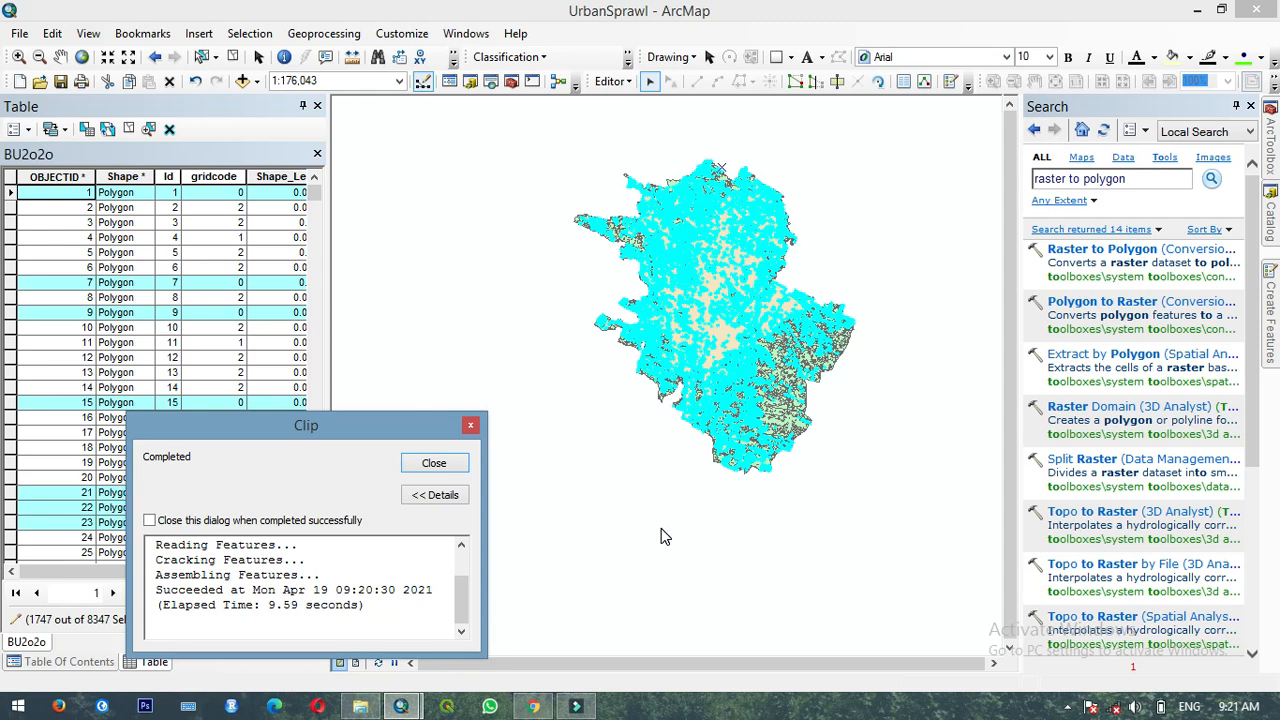
{"action": "left_click", "coordinate": [437, 470]}
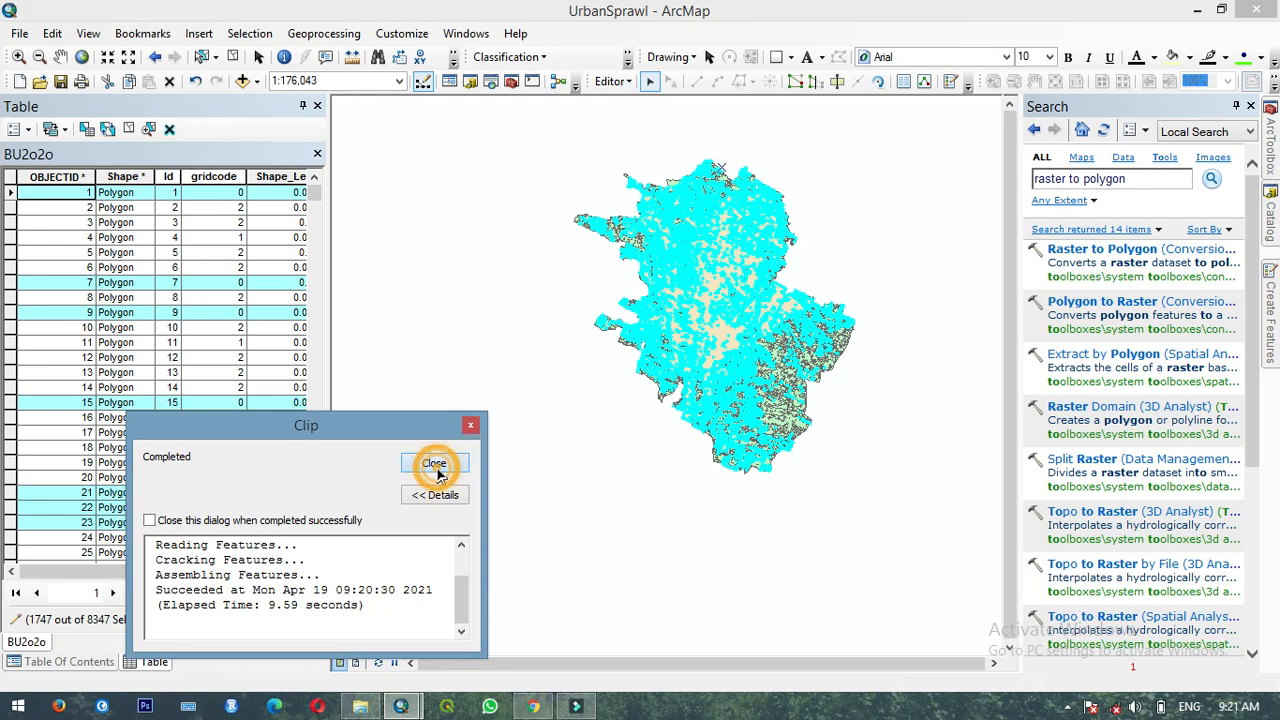
Close the BU2o2o attribute table and hide the BU2o2o layer.
{"action": "left_click", "coordinate": [317, 156]}
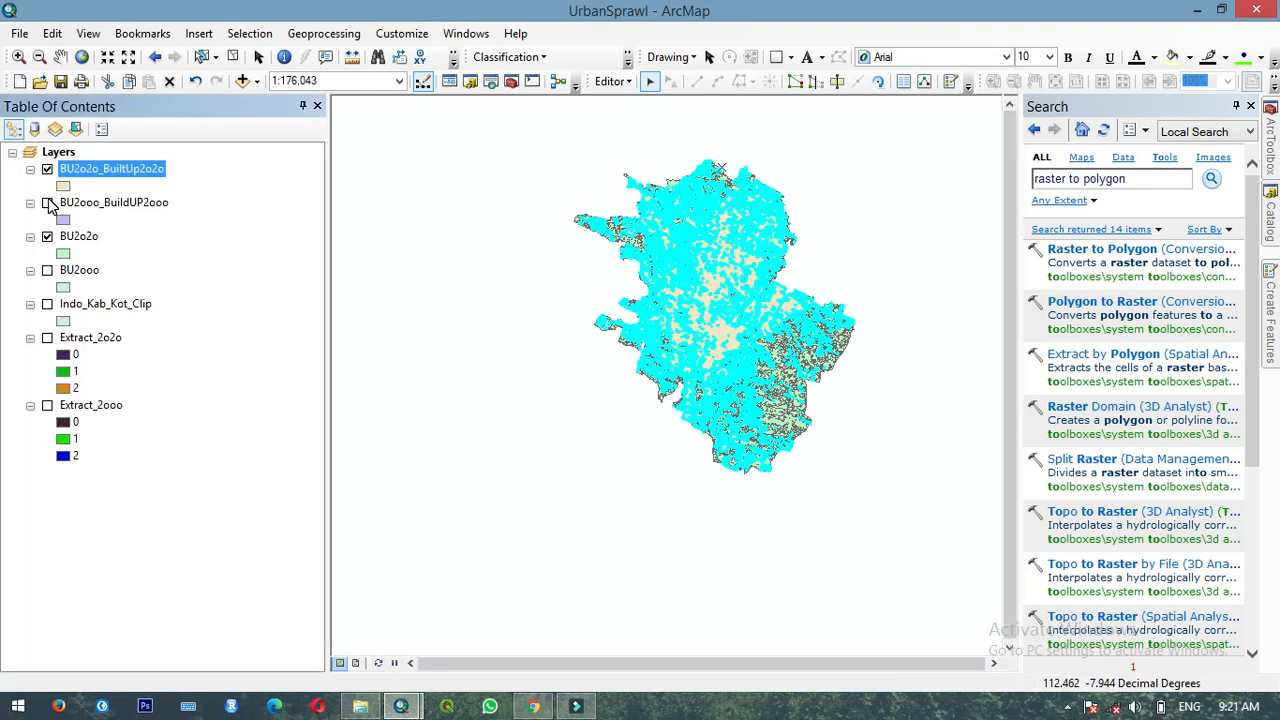
{"action": "left_click", "coordinate": [47, 236]}
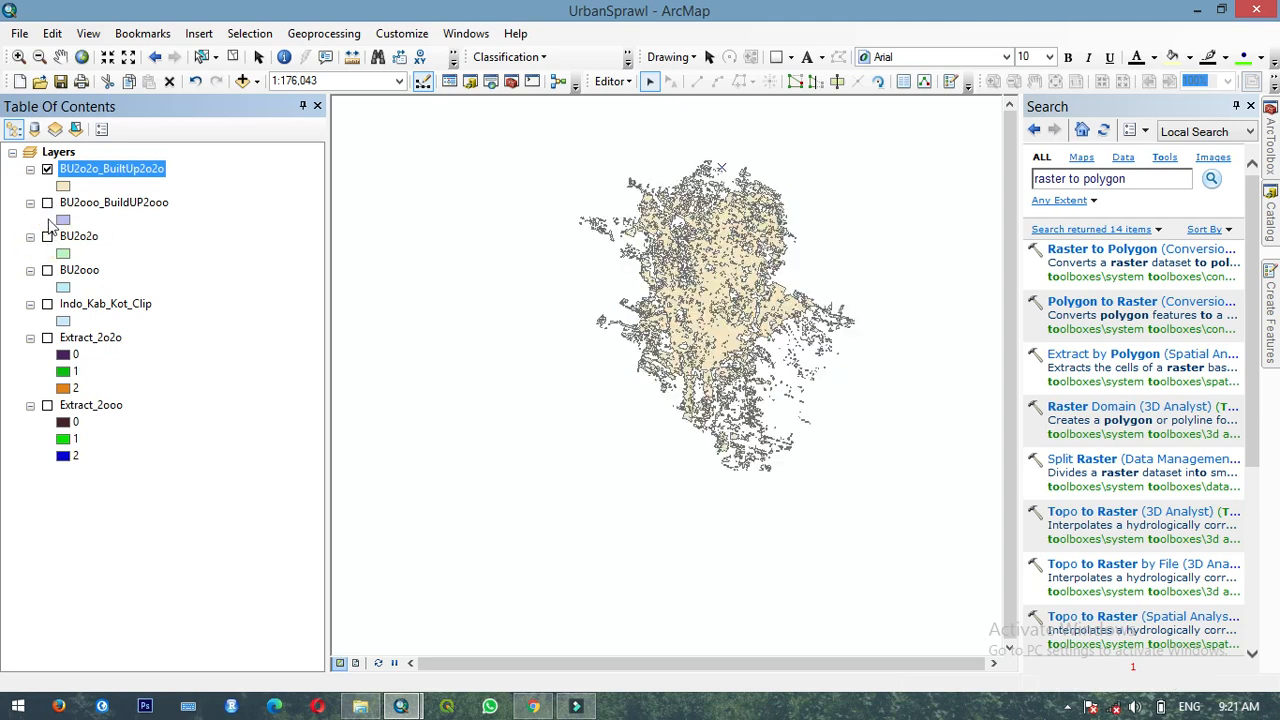
Display the BU2ooo_BuildUP2ooo layer and move it above BU2o2o_BuiltUp2o2o in the layer order.
{"action": "left_click", "coordinate": [47, 203]}
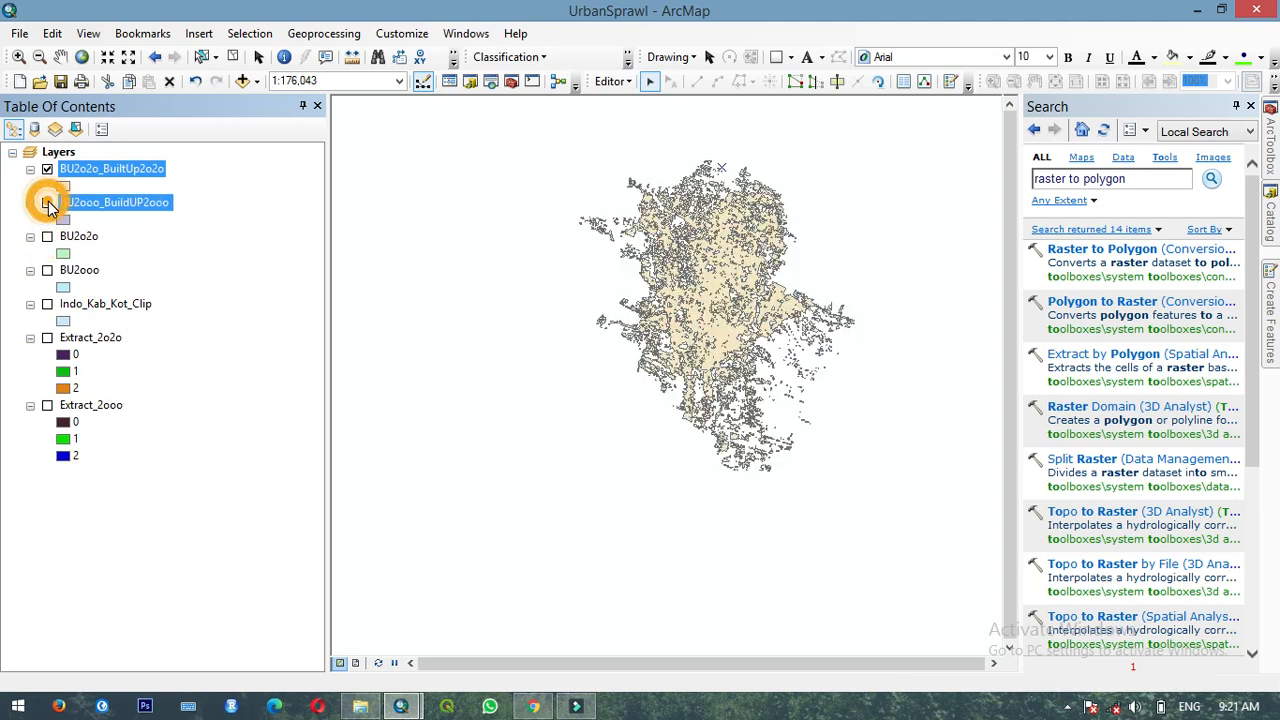
{"action": "left_click", "coordinate": [85, 204]}
{"action": "left_click_drag", "start_coordinate": [85, 206], "coordinate": [85, 166]}
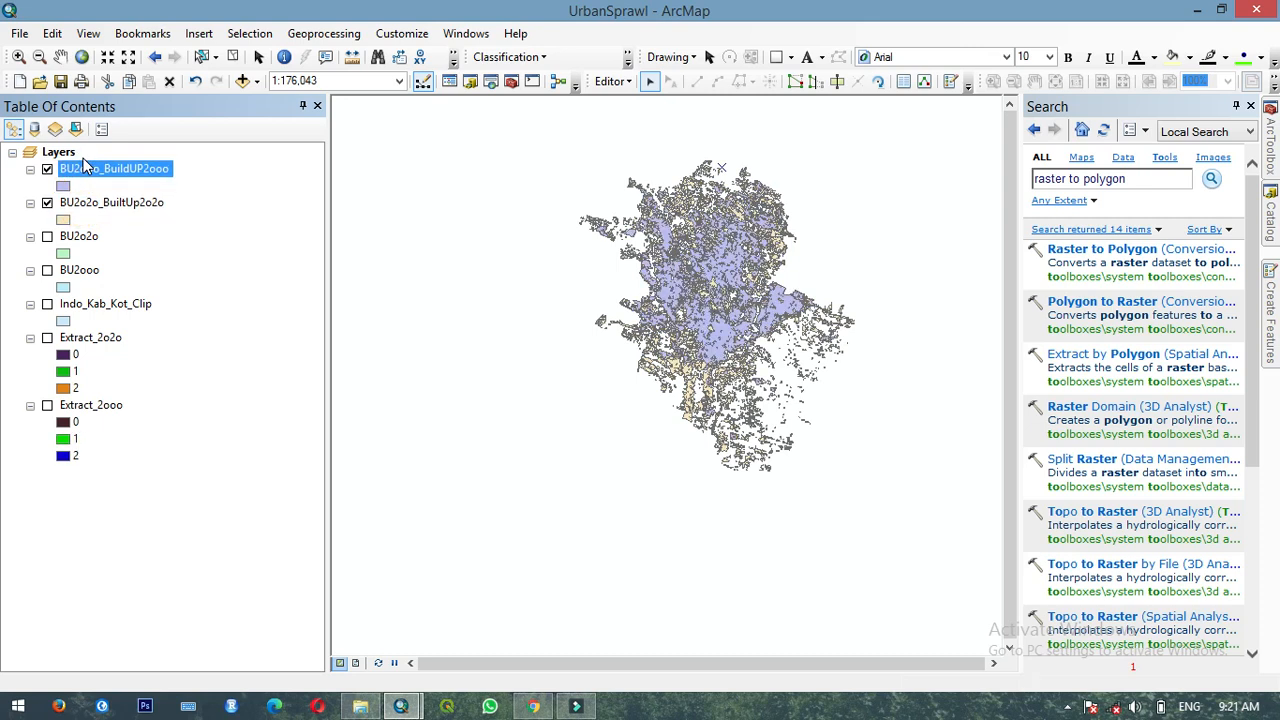
Symbolize the BU2o2o_BuiltUp2o2o layer with an orange-red fill and no outline color.
{"action": "left_click", "coordinate": [65, 218]}
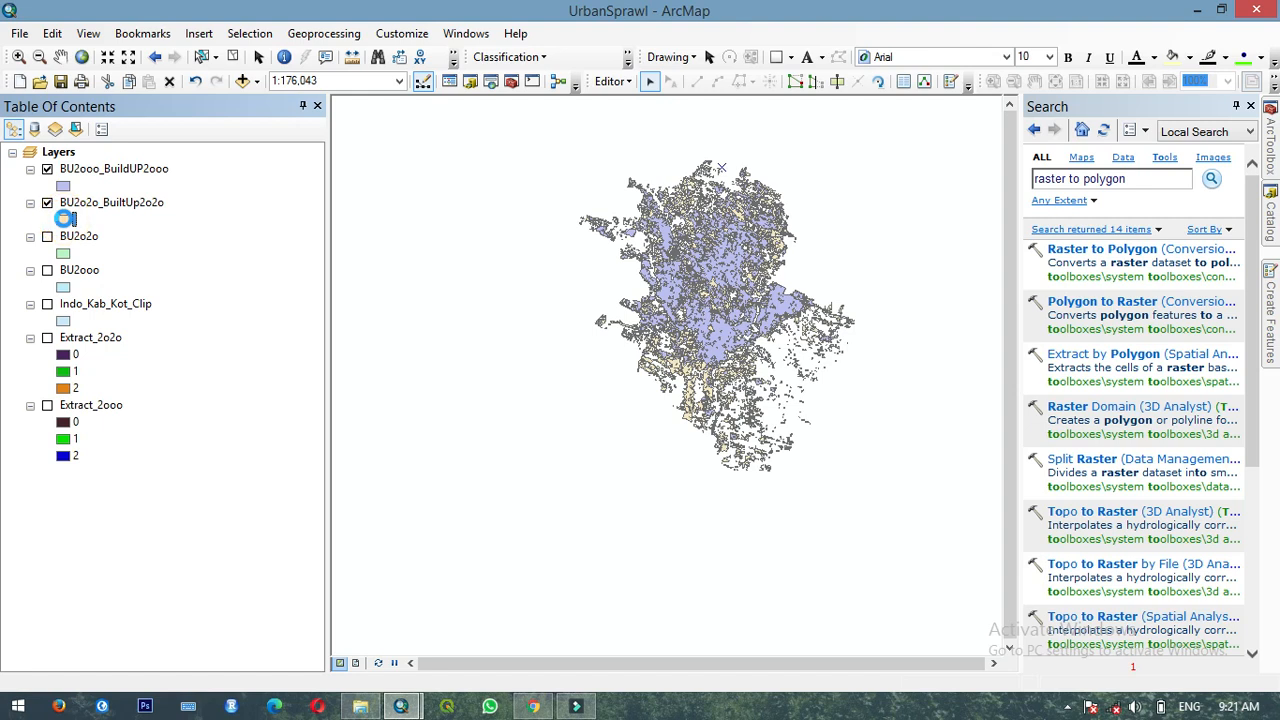
{"action": "left_click", "coordinate": [65, 218]}
{"action": "left_click", "coordinate": [1222, 330]}
{"action": "left_click", "coordinate": [1226, 332]}
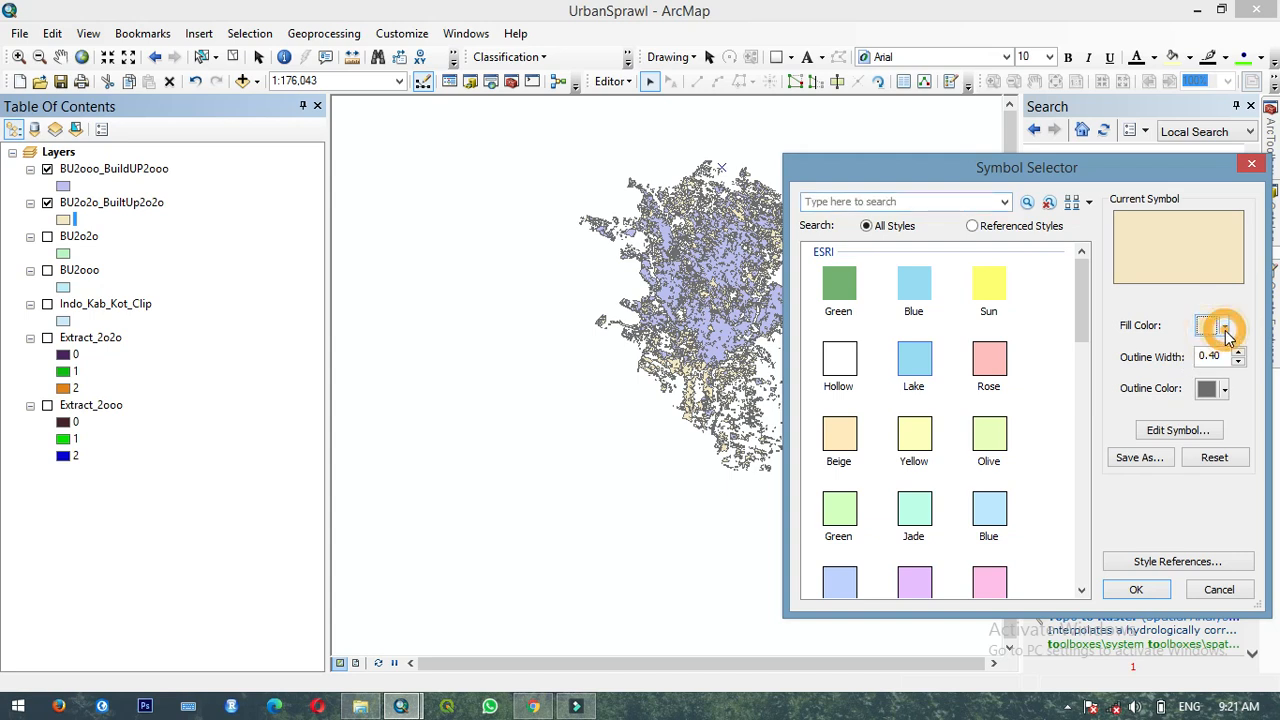
{"action": "left_click", "coordinate": [1225, 330]}
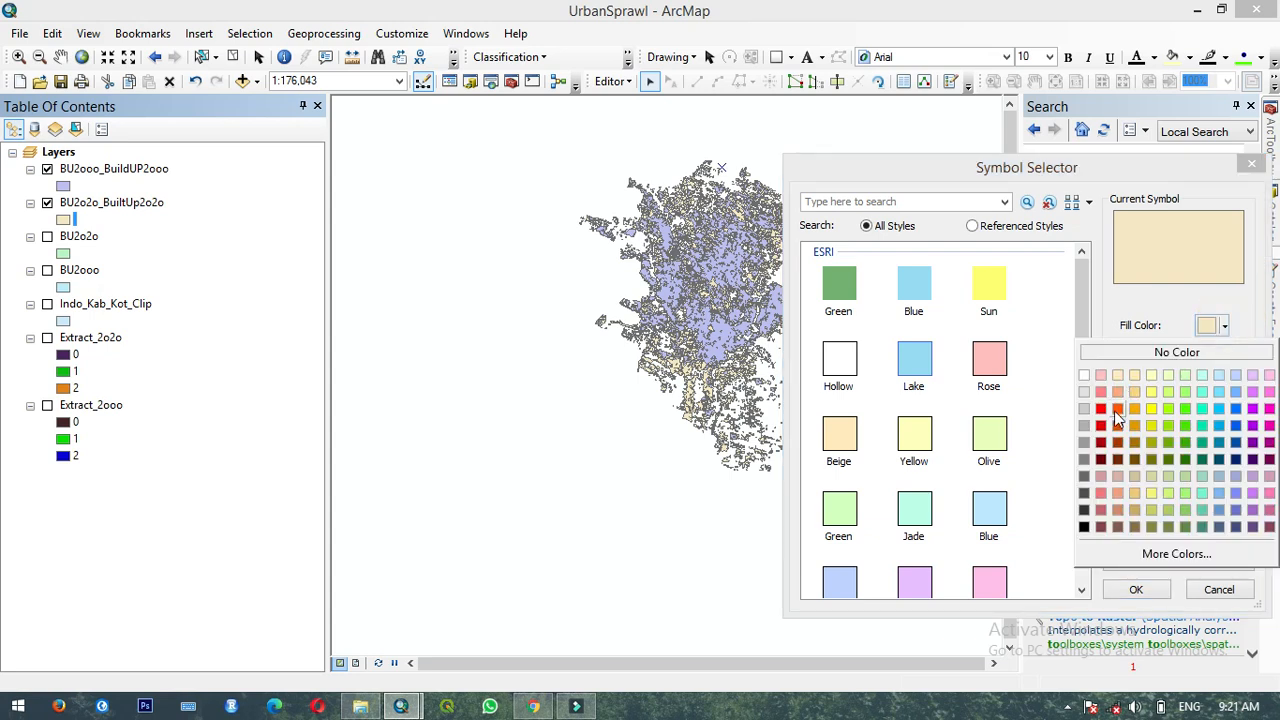
{"action": "left_click", "coordinate": [1116, 411]}
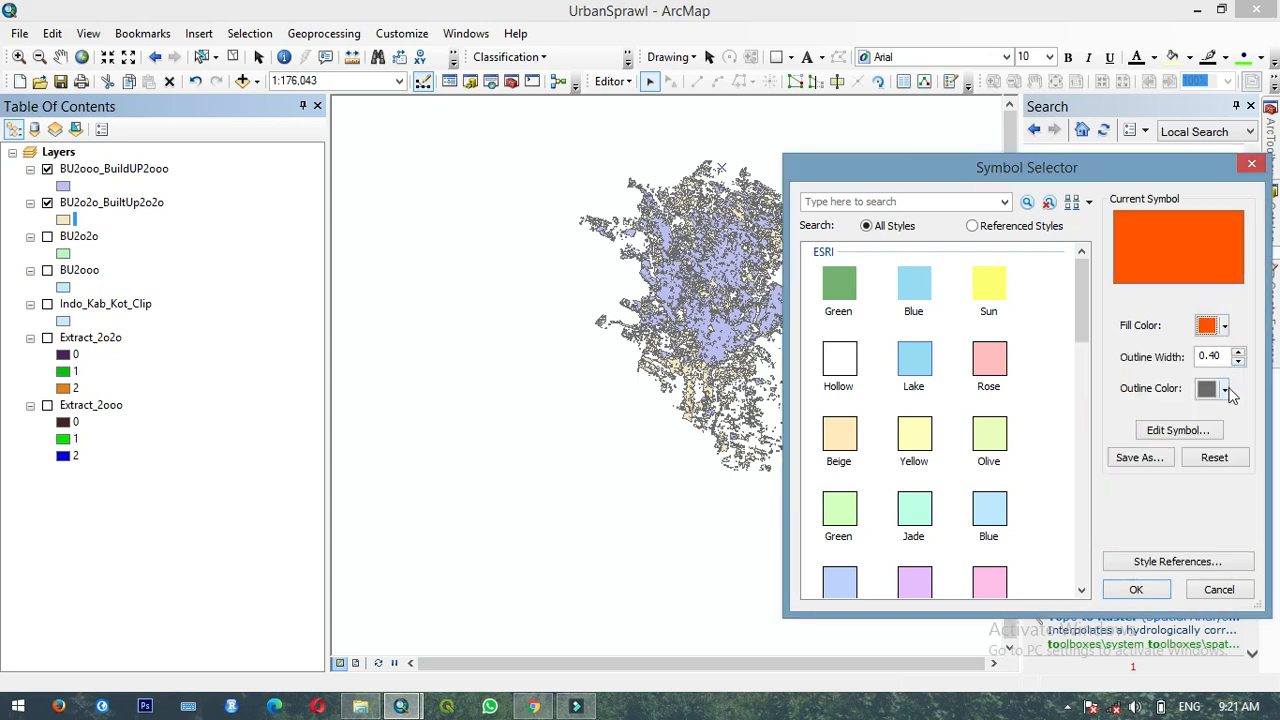
{"action": "left_click", "coordinate": [1226, 390]}
{"action": "left_click", "coordinate": [1179, 418]}
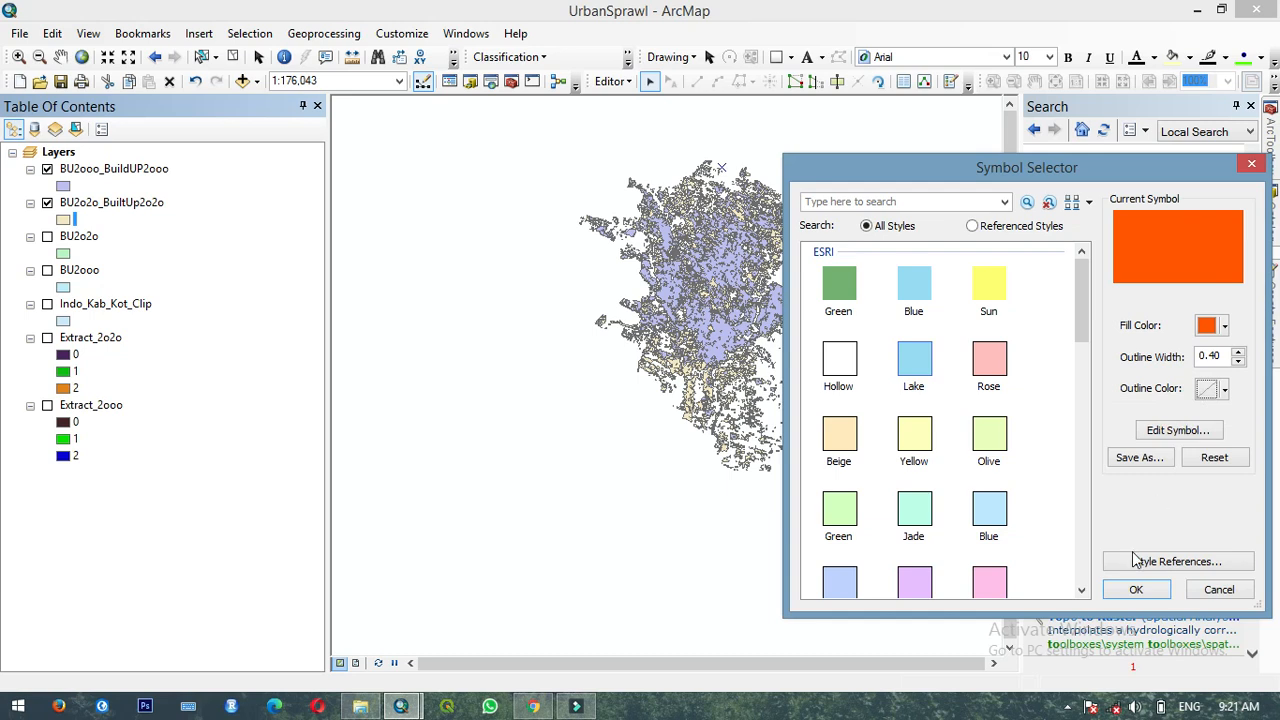
{"action": "left_click", "coordinate": [1136, 589]}
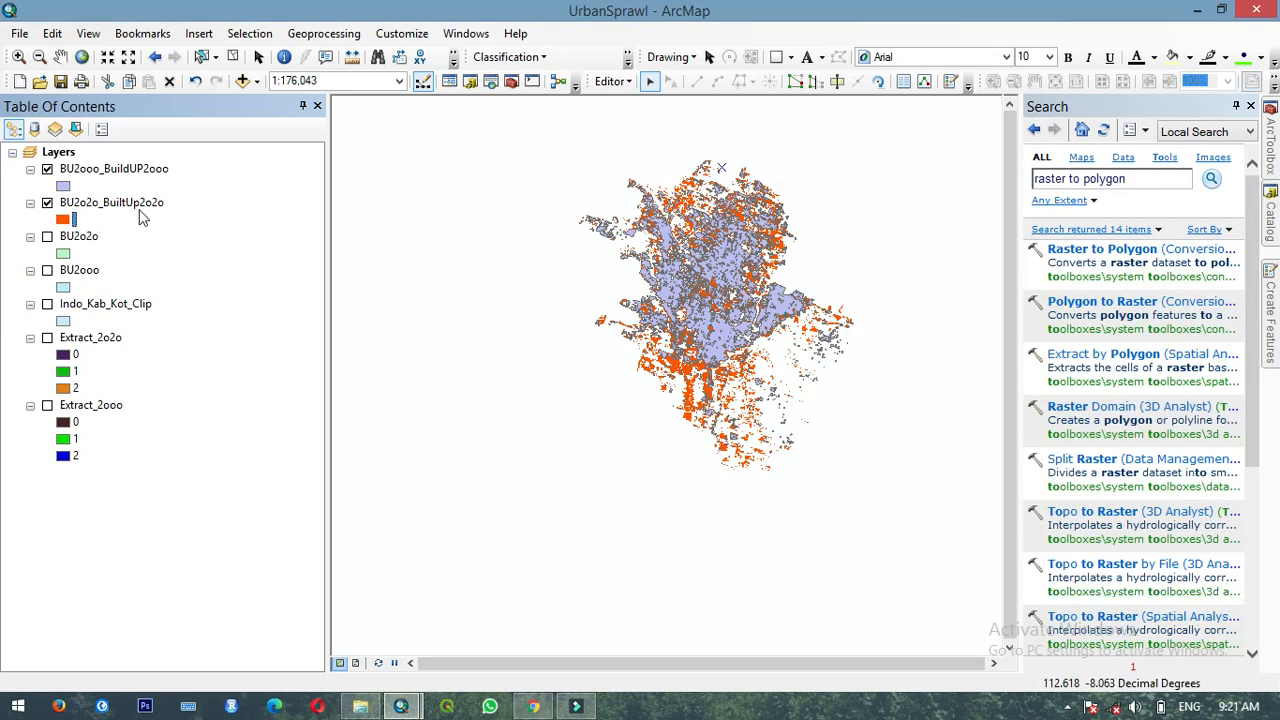
Symbolize the BU2ooo_BuildUP2ooo layer with a bright yellow fill and no outline color.
{"action": "left_click", "coordinate": [63, 186]}
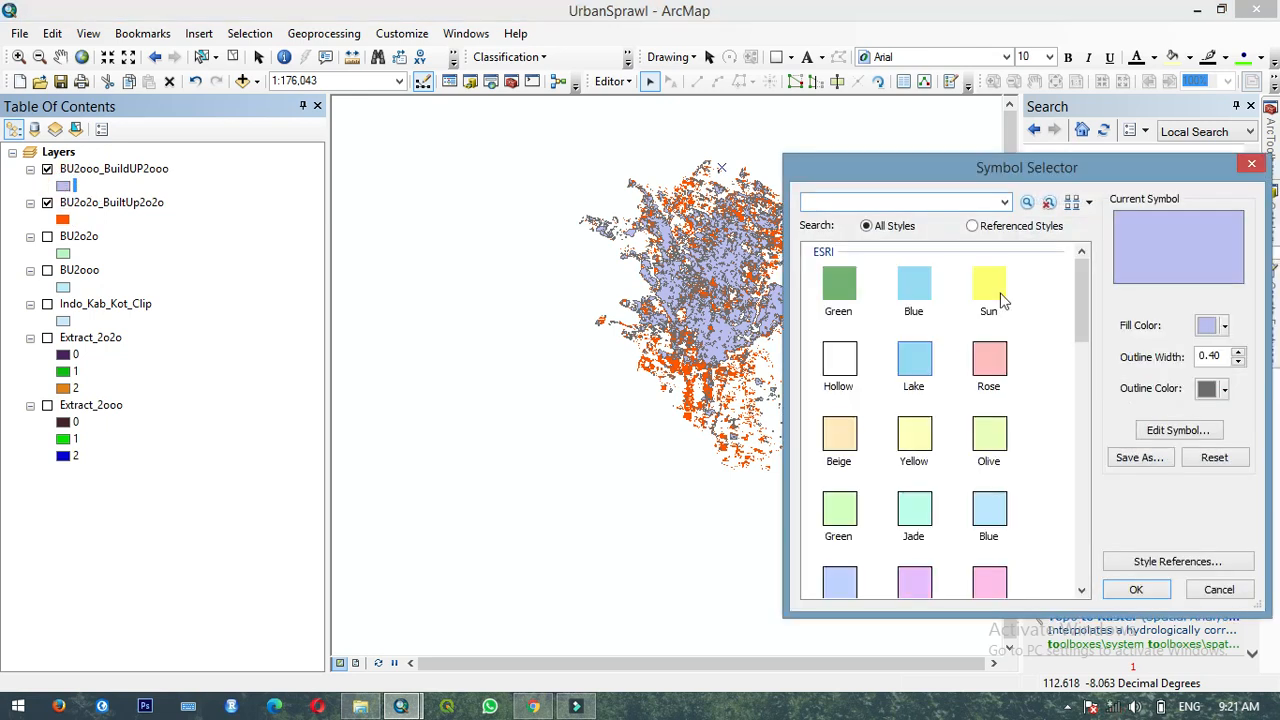
{"action": "left_click", "coordinate": [1224, 326]}
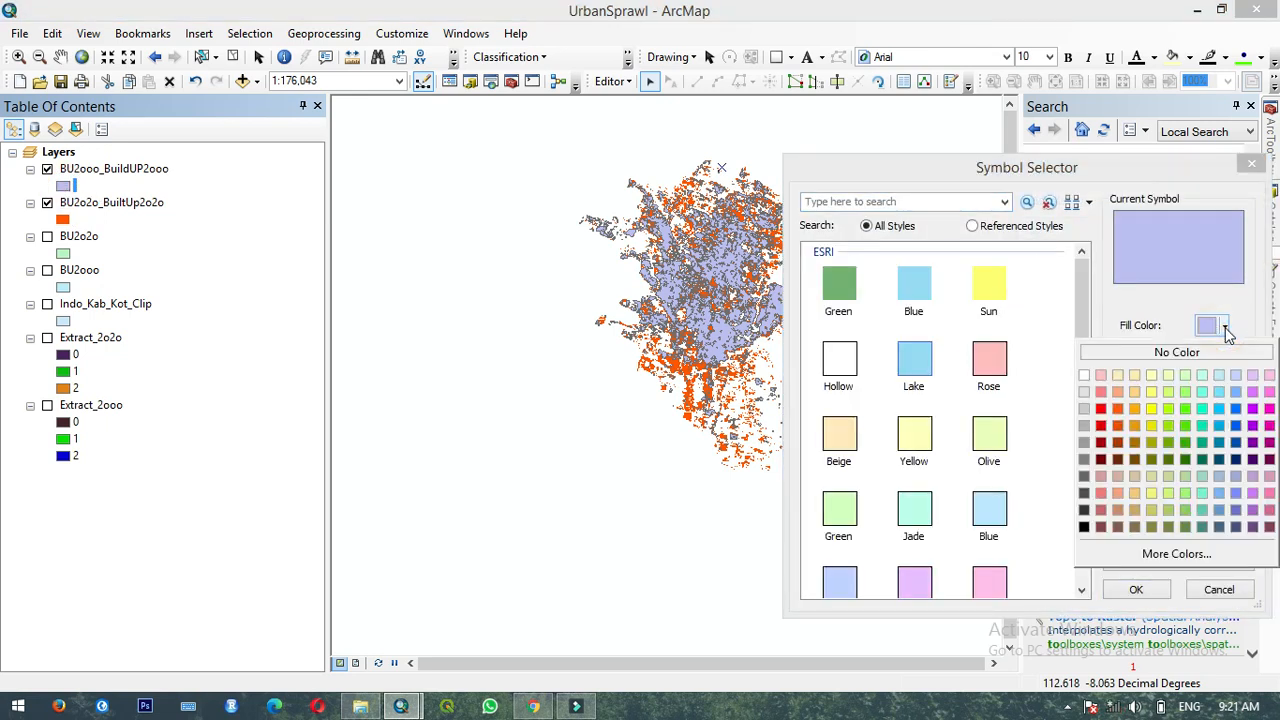
{"action": "left_click", "coordinate": [1151, 410]}
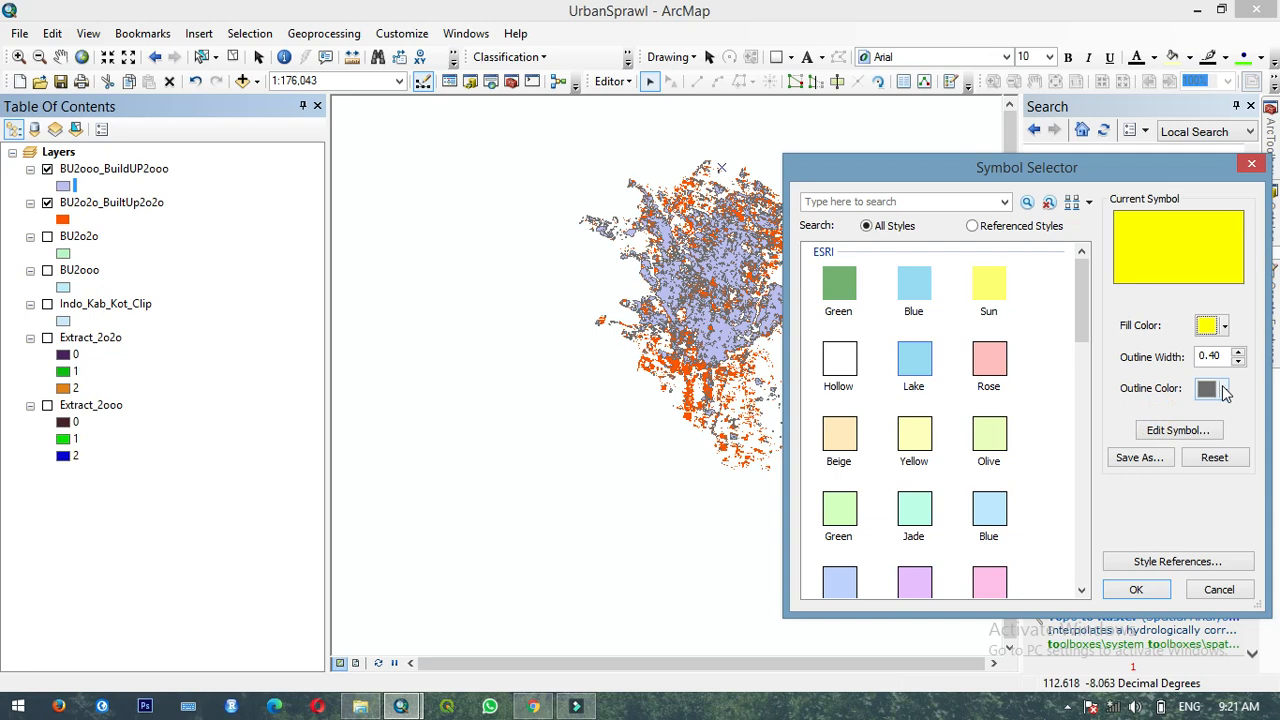
{"action": "left_click", "coordinate": [1225, 390]}
{"action": "left_click", "coordinate": [1172, 418]}
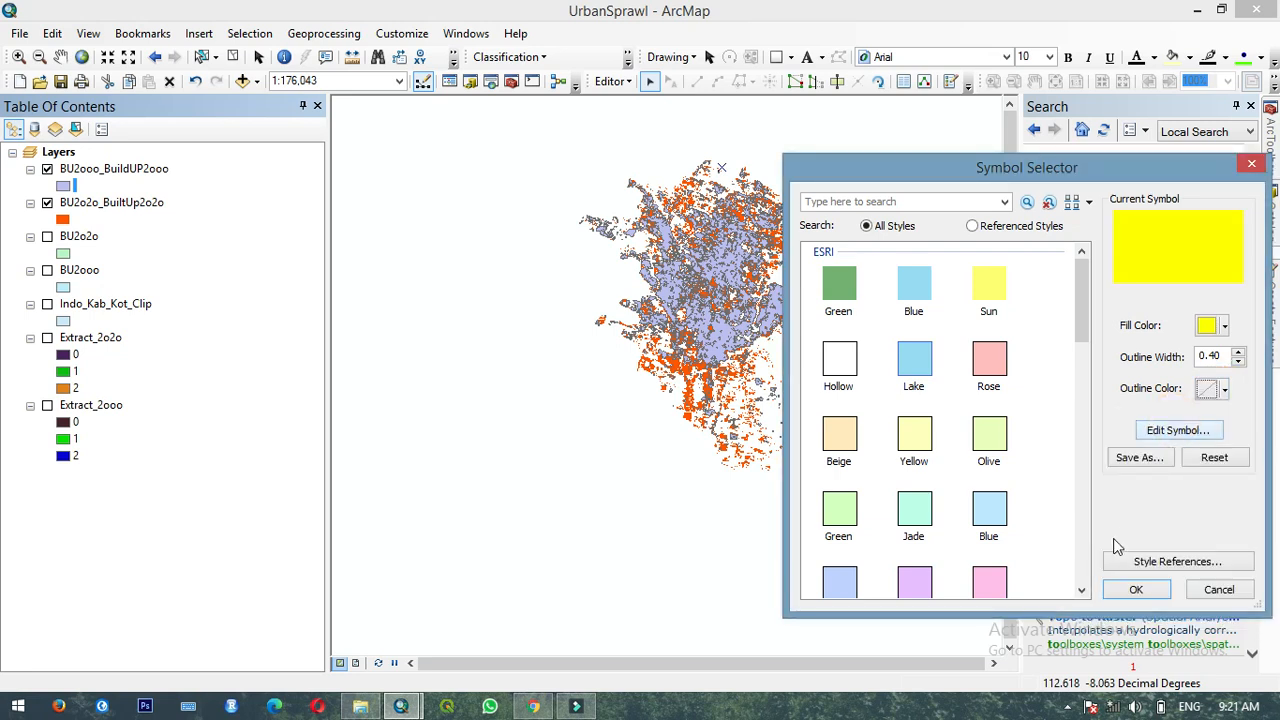
{"action": "left_click", "coordinate": [1125, 589]}
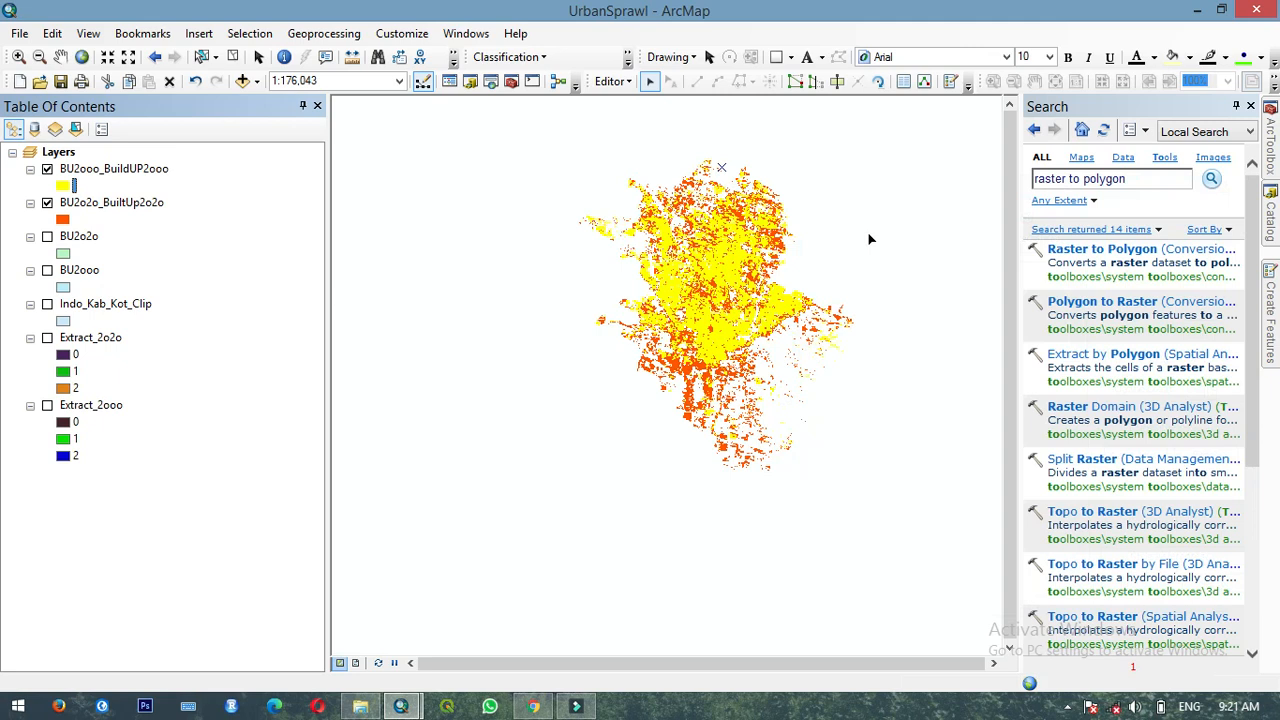
Display the Indo_Kab_Kot_Clip layer beneath the two built-up layers.
{"action": "left_click", "coordinate": [46, 311]}
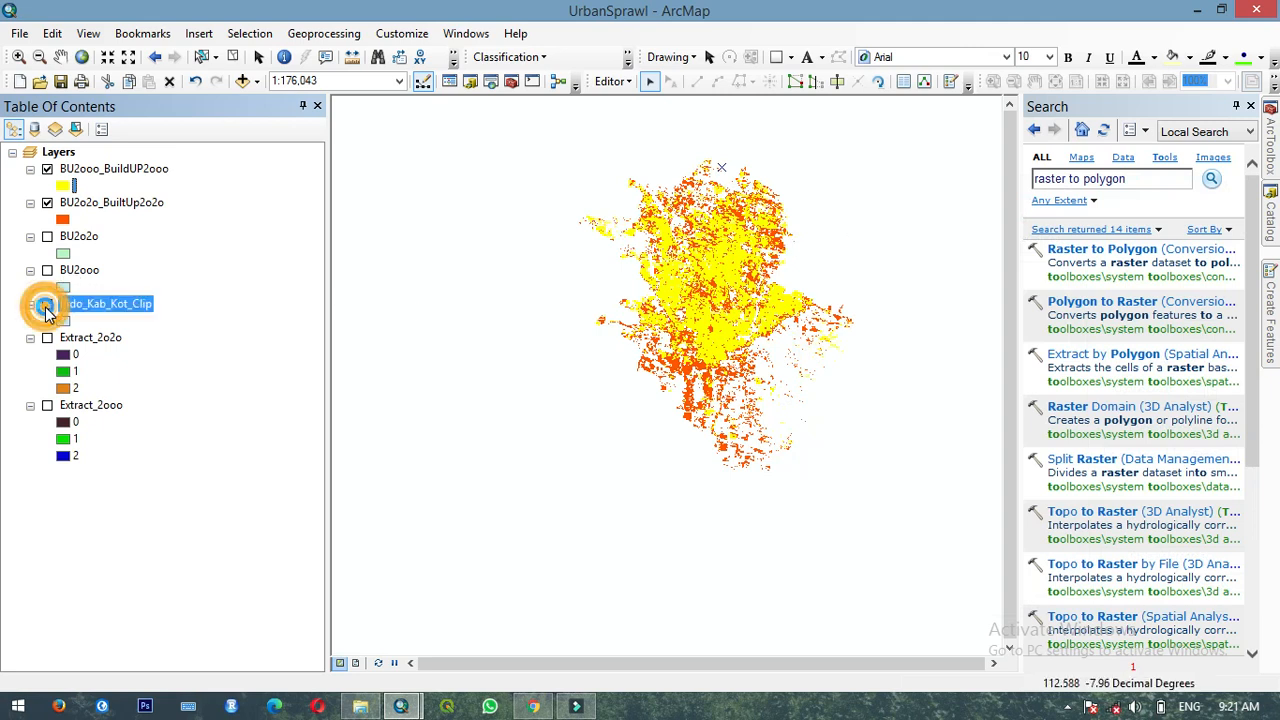
{"action": "left_click", "coordinate": [47, 305]}
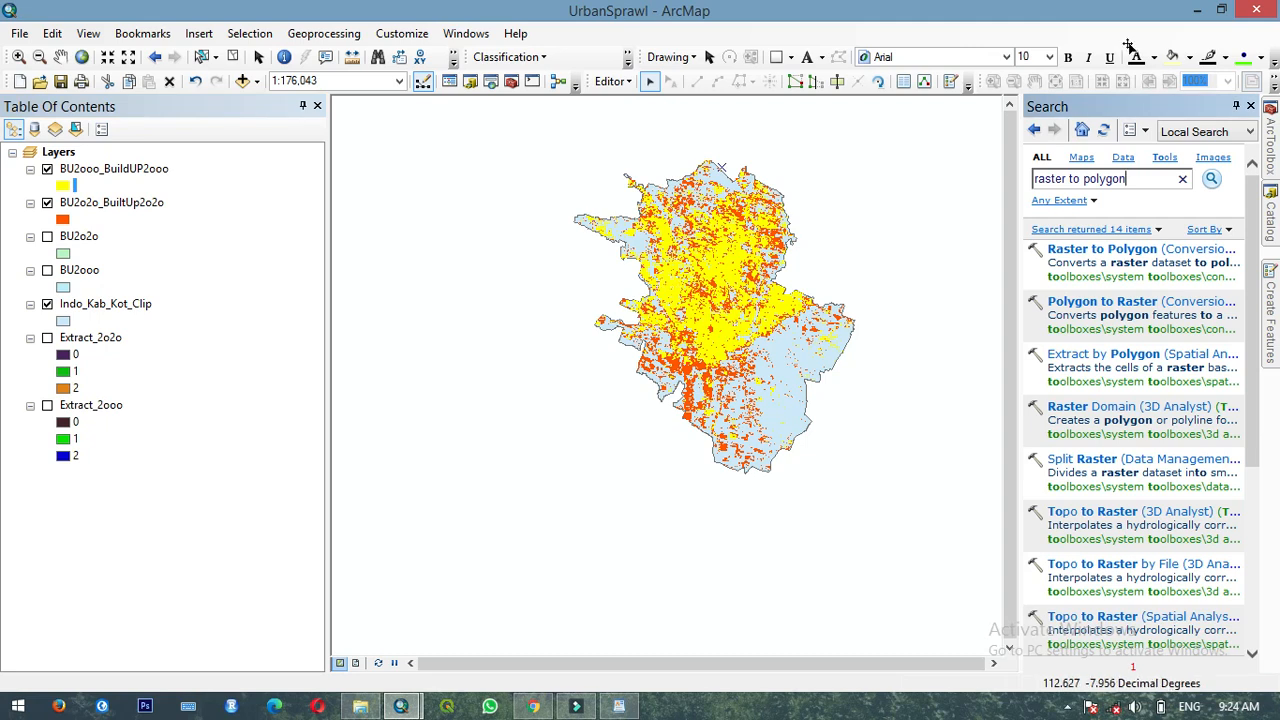
Switch to the blank WordPad document and enter "Terima Kasih" as its first line.
{"action": "left_click", "coordinate": [1221, 12]}
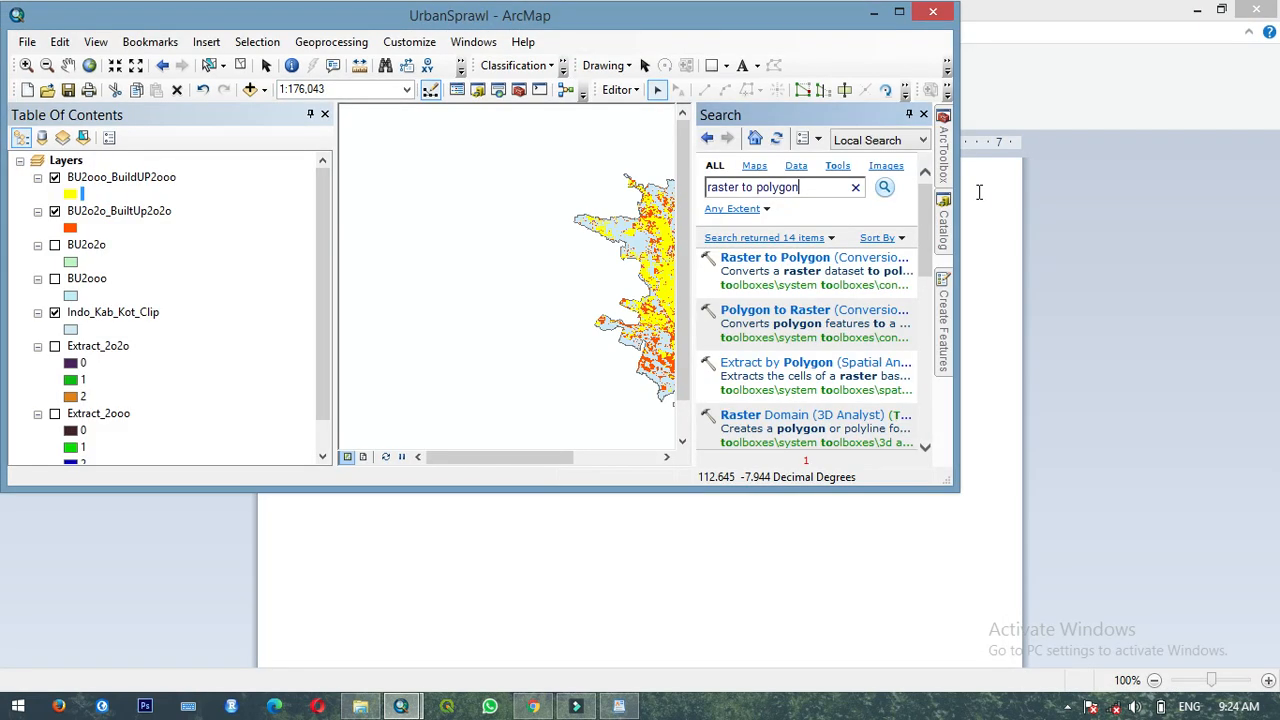
{"action": "left_click", "coordinate": [1003, 199]}
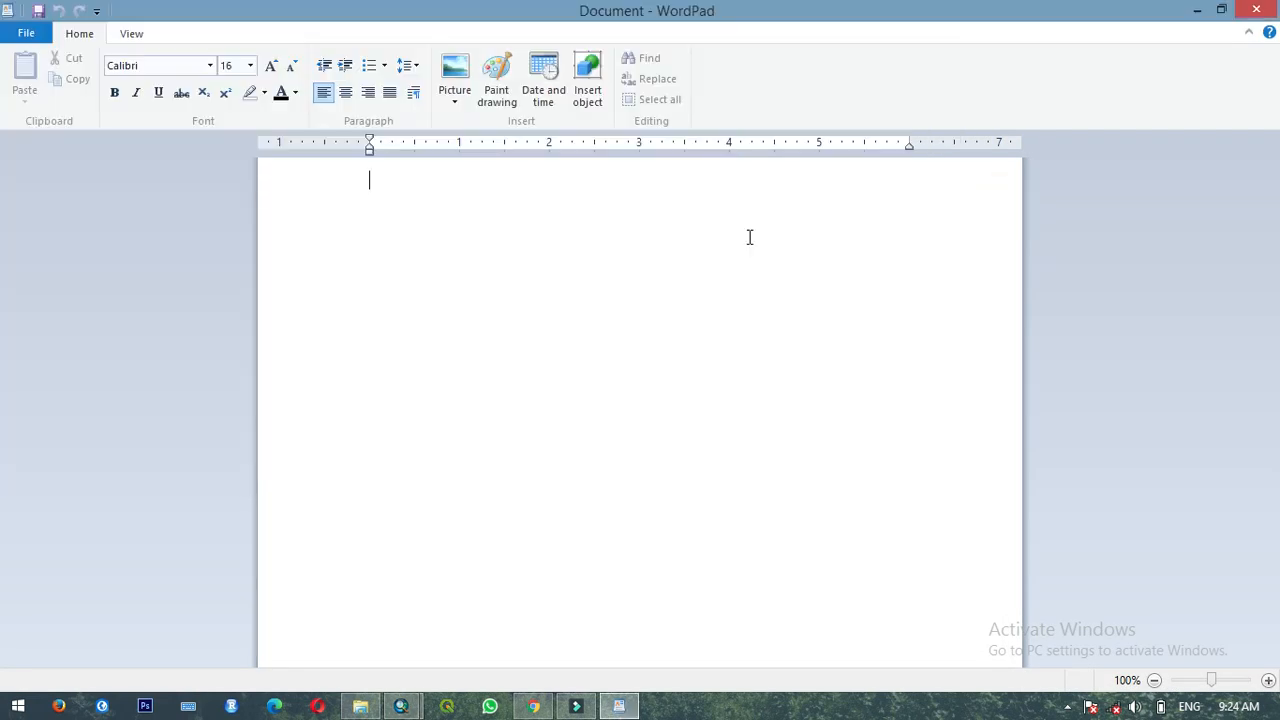
{"action": "type", "text": "Te"}
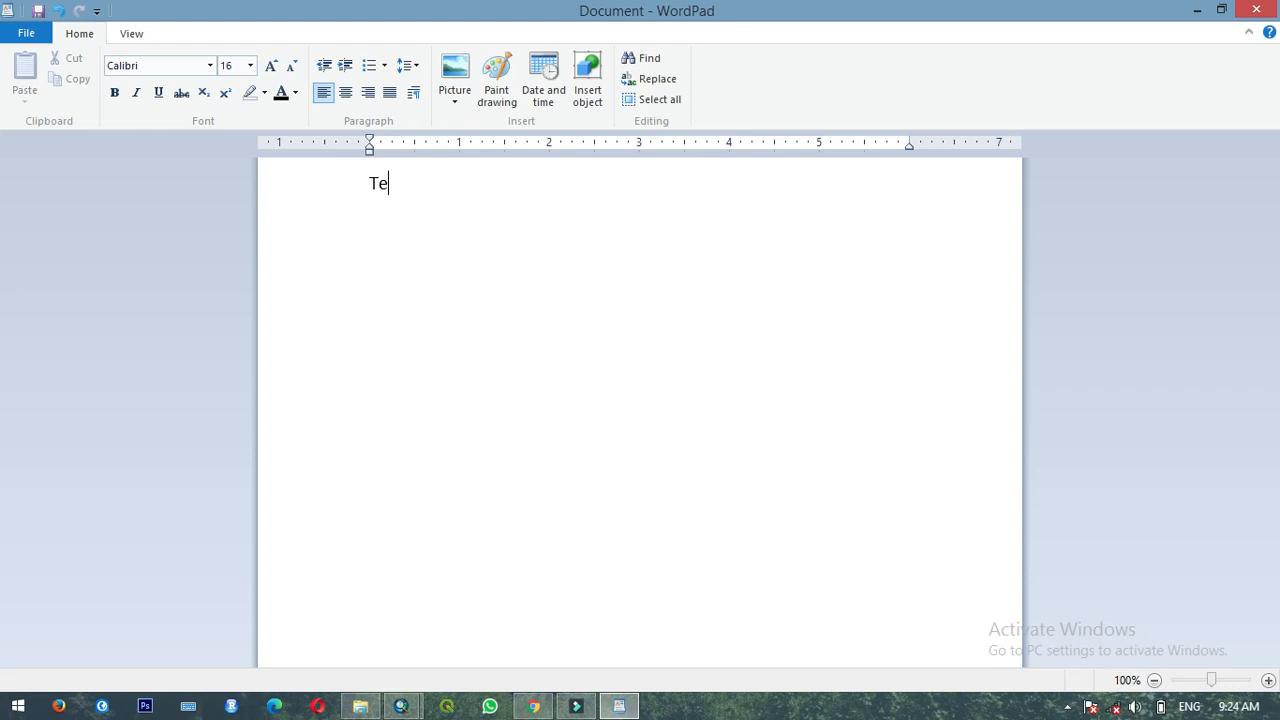
{"action": "type", "text": "rima Kasih"}
{"action": "key", "text": "Return"}
Write "Tutorial tersebut merupakan contoh identifiksi urban sprawl" as the second line, removing the extra word "yang".
{"action": "type", "text": "Tutorial terse"}
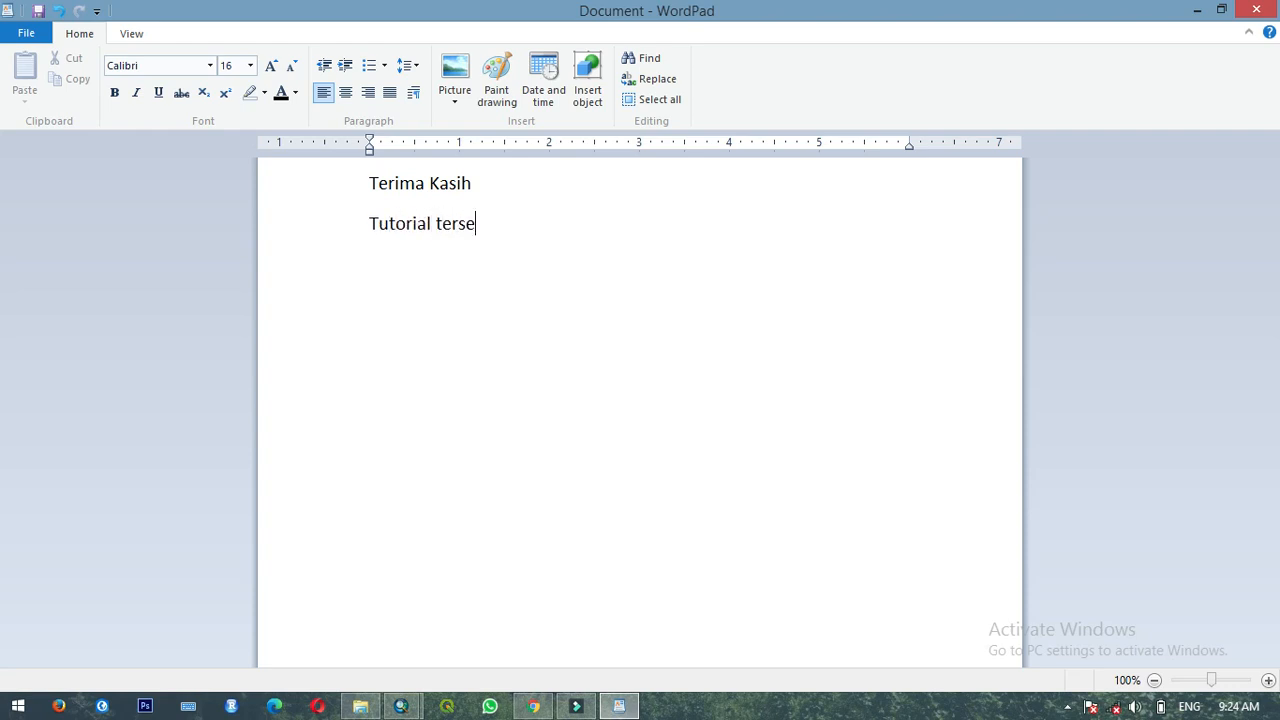
{"action": "type", "text": "but me"}
{"action": "key", "text": "Left"}
{"action": "type", "text": "merupak"}
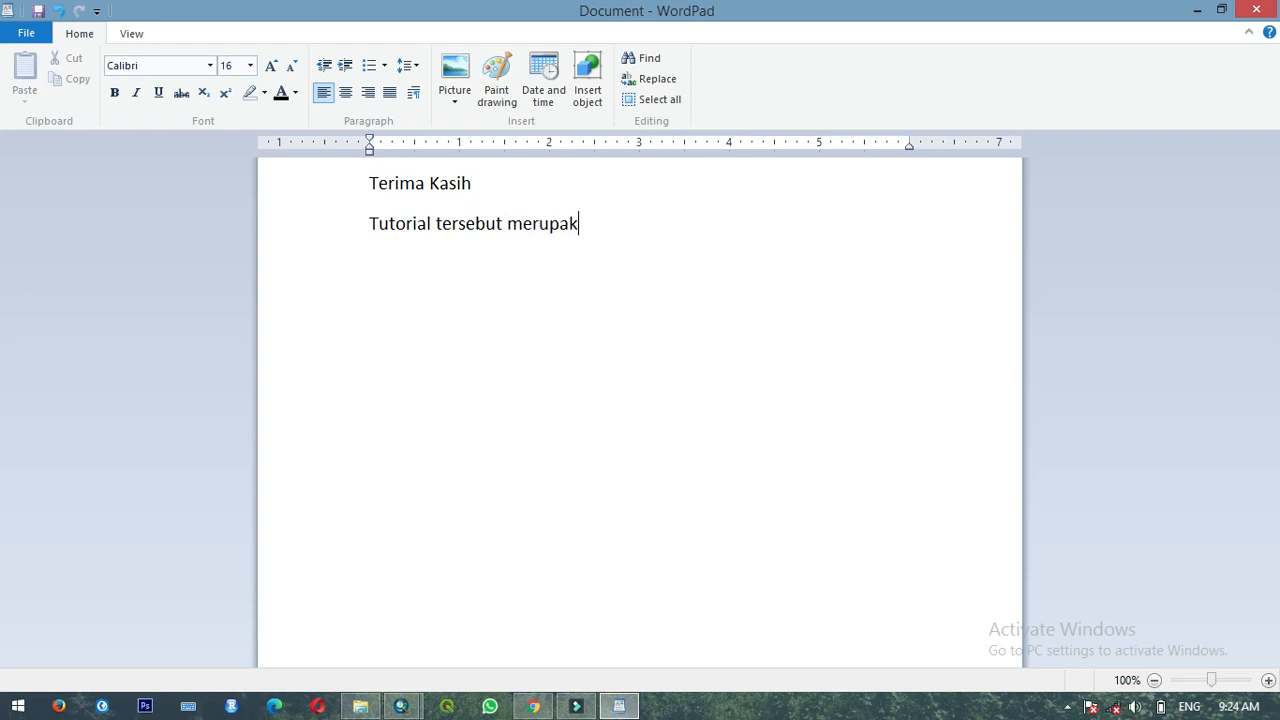
{"action": "type", "text": "an contoh identifi"}
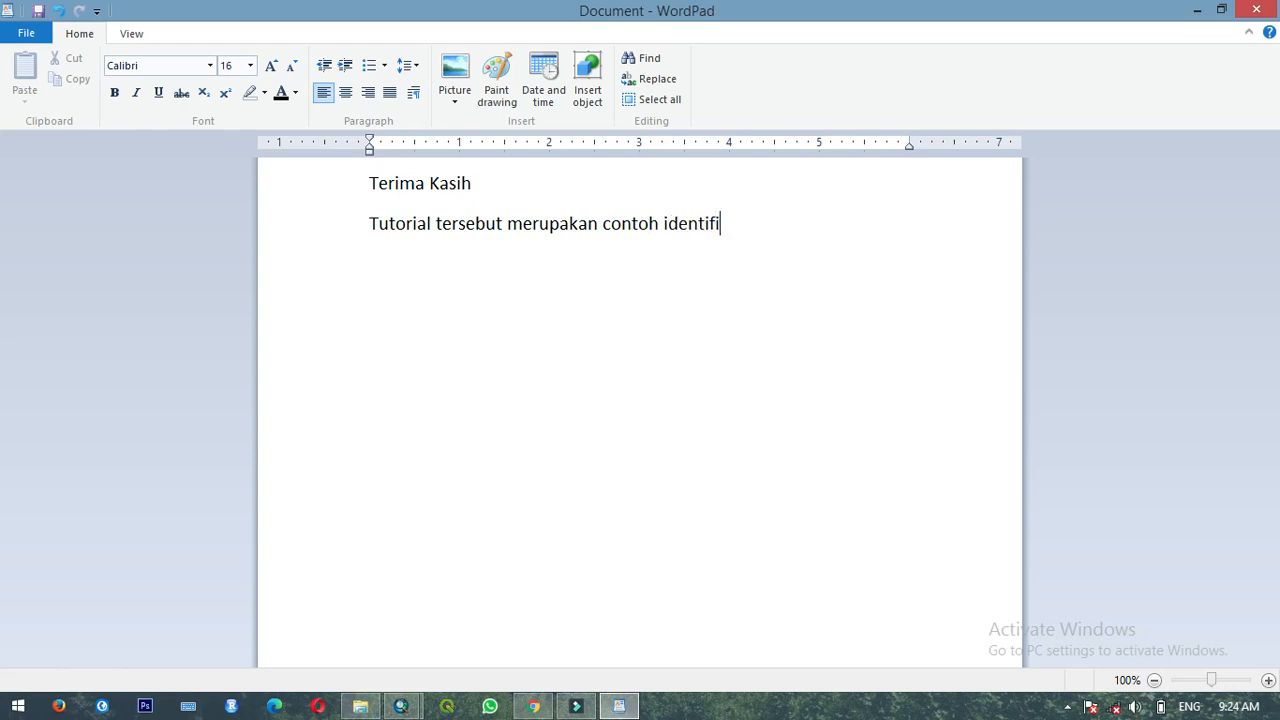
{"action": "type", "text": "ksi urban sprawl yang"}
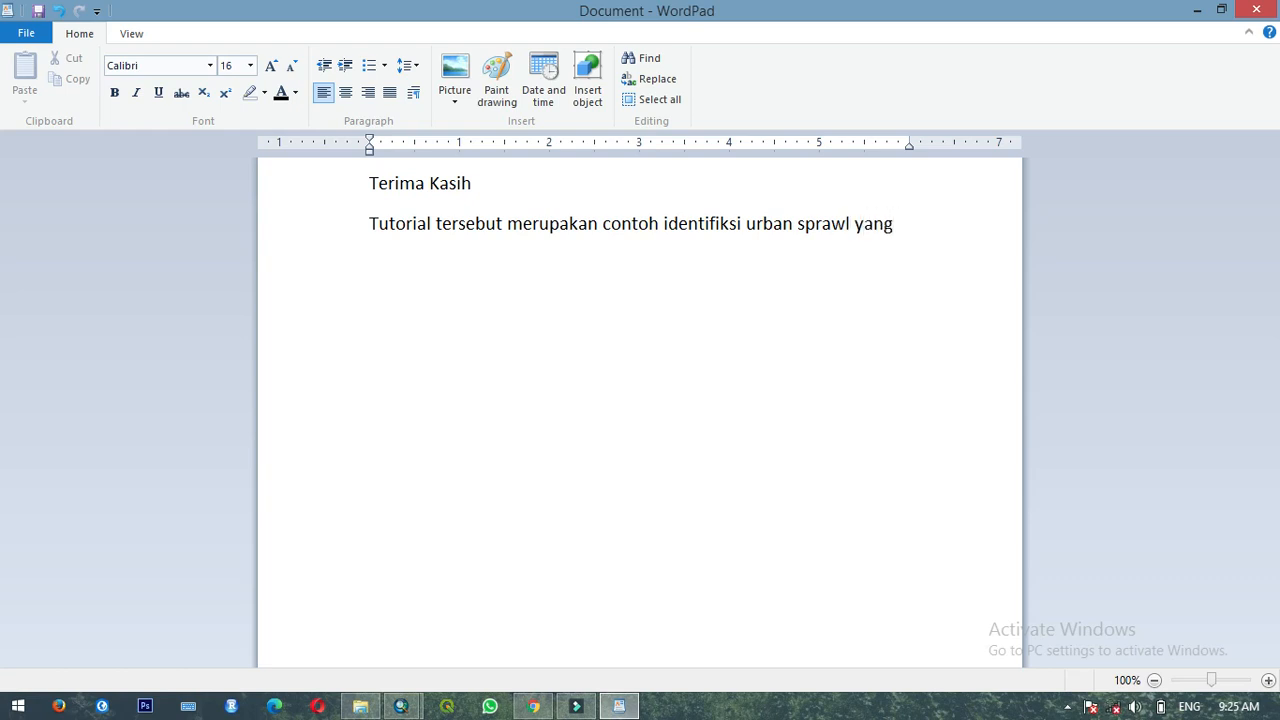
{"action": "left_click", "coordinate": [895, 225]}
{"action": "left_click_drag", "start_coordinate": [878, 226], "coordinate": [866, 229]}
{"action": "key", "text": "BackSpace"}
Switch back to the UrbanSprawl map in ArcMap.
{"action": "mouse_move", "coordinate": [418, 708]}
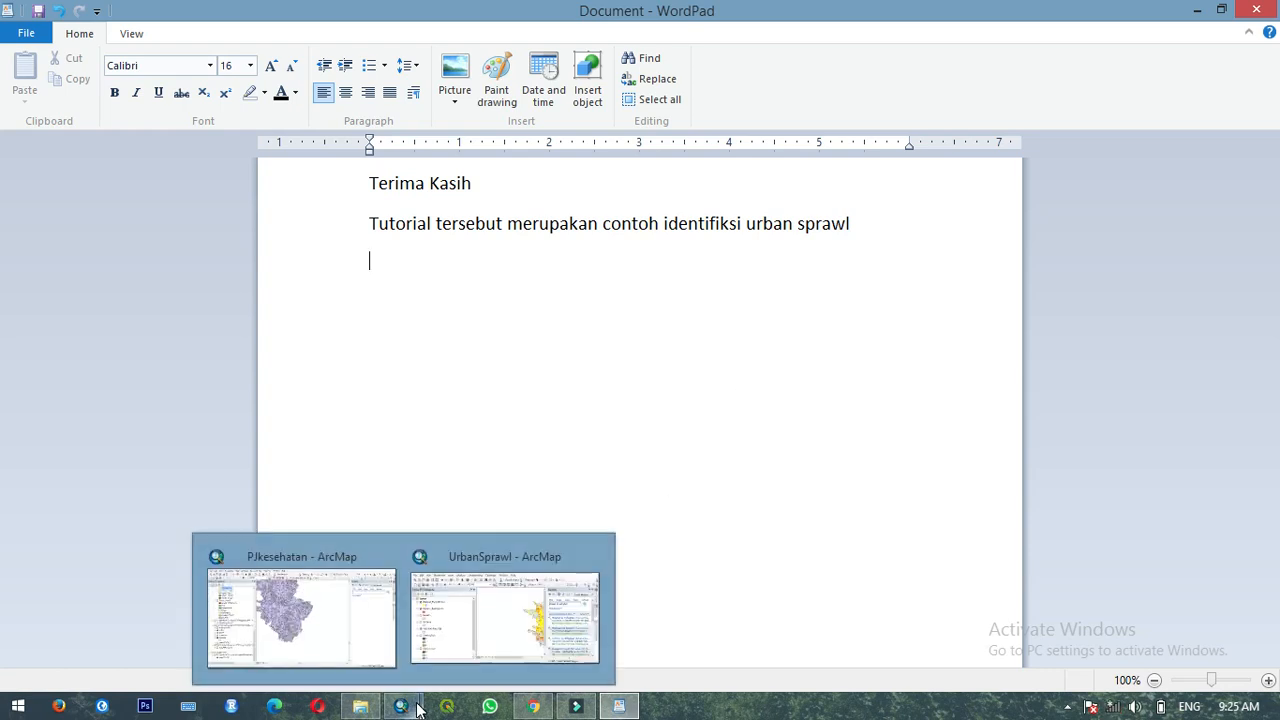
{"action": "left_click", "coordinate": [438, 658]}
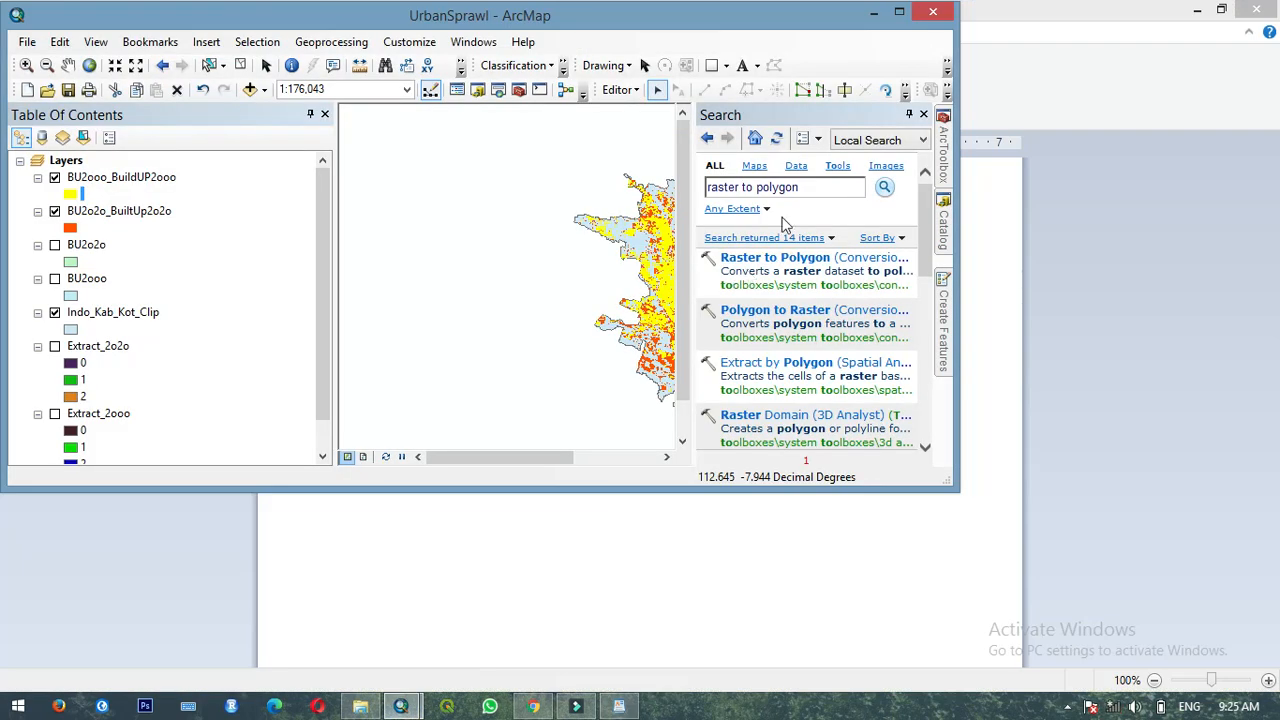
Maximize the ArcMap window to view the whole built-up overlay, and switch back to the WordPad document.
{"action": "left_click", "coordinate": [899, 14]}
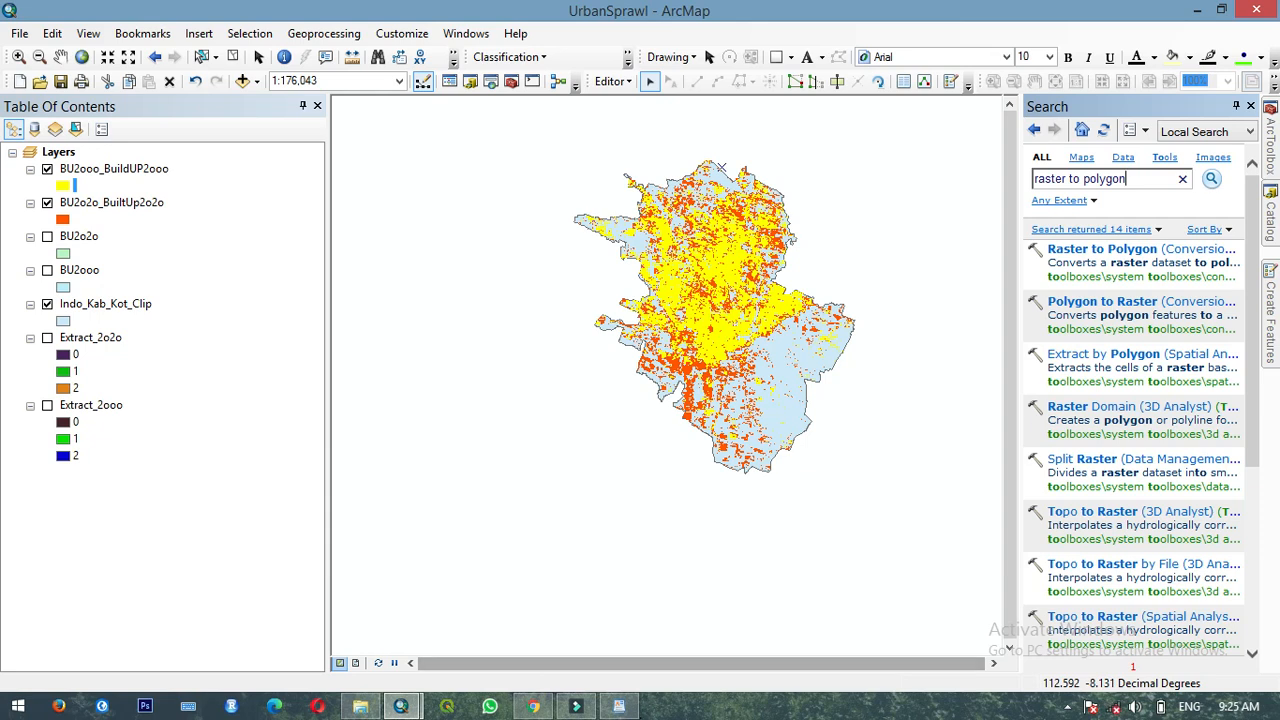
{"action": "left_click", "coordinate": [619, 706]}
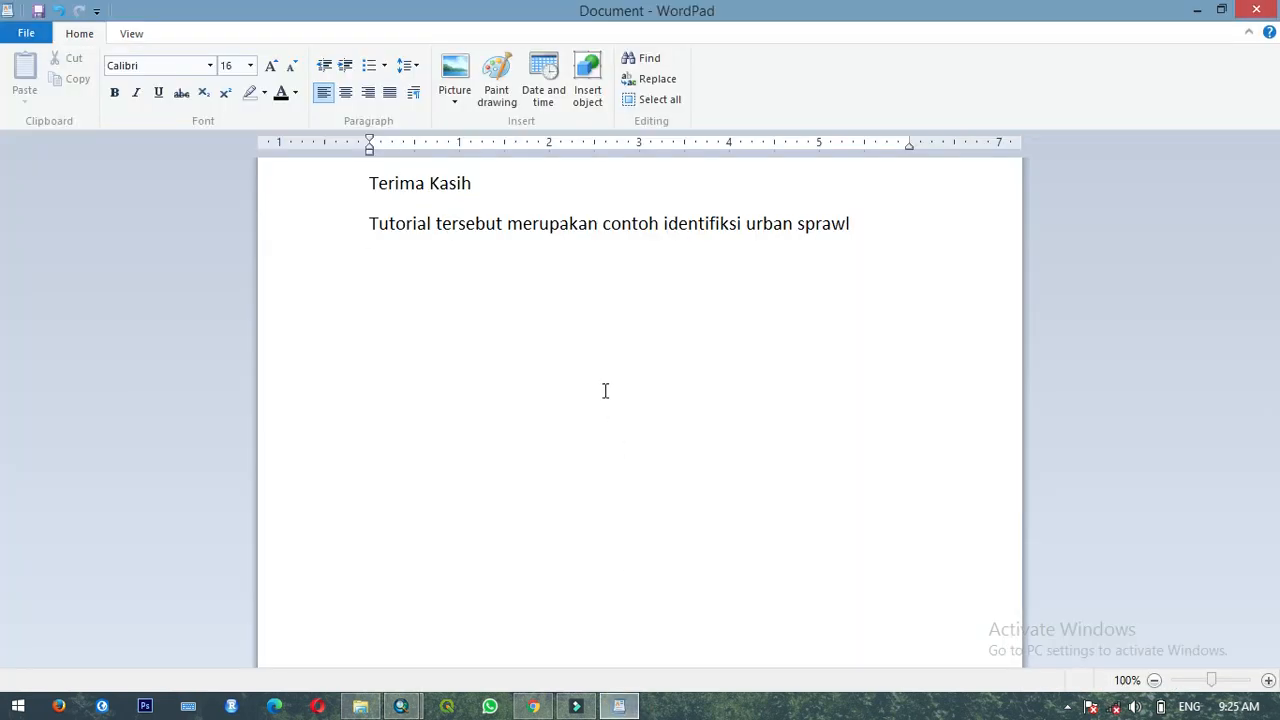
Write "shape berwarna kuning merupakan lahan terbangun pada tahun 2ooo." as the third paragraph, using "lahan terbangun" in place of "bangunan".
{"action": "type", "text": "shape berwarna kuning merupakan "}
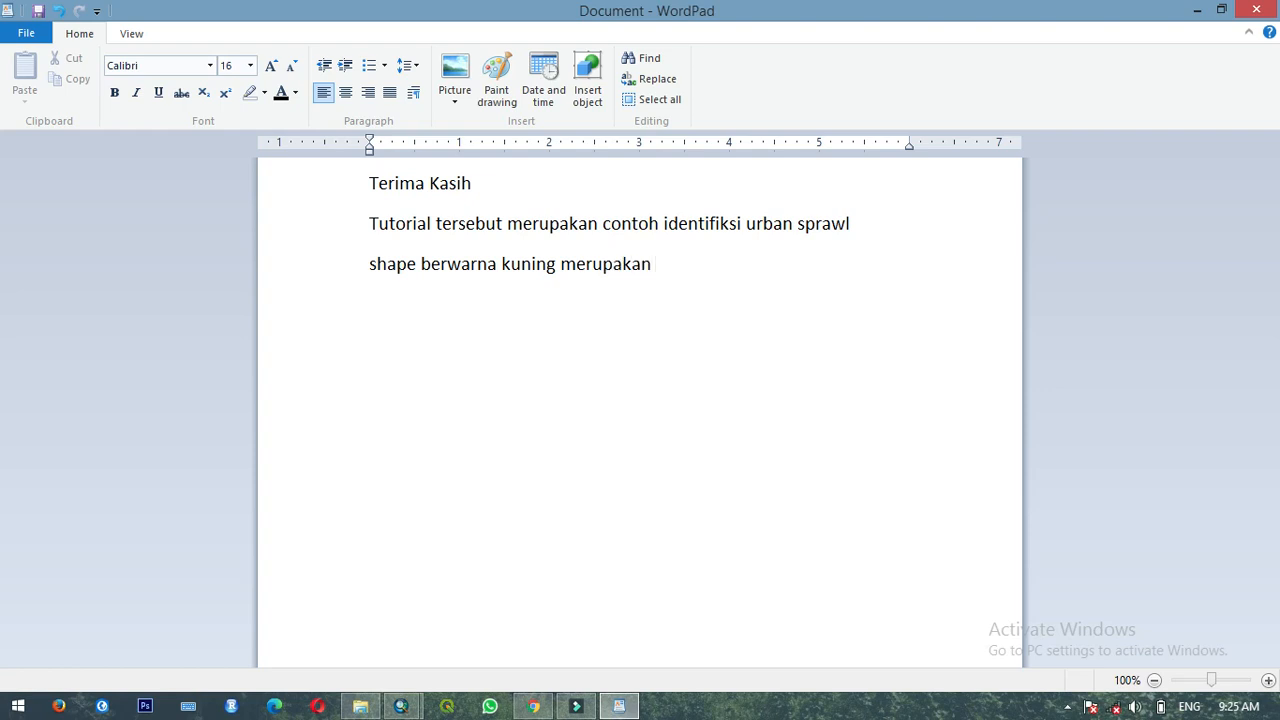
{"action": "type", "text": "banguan"}
{"action": "type", "text": "n"}
{"action": "key", "text": "Right"}
{"action": "key", "text": "Right"}
{"action": "type", "text": "pada"}
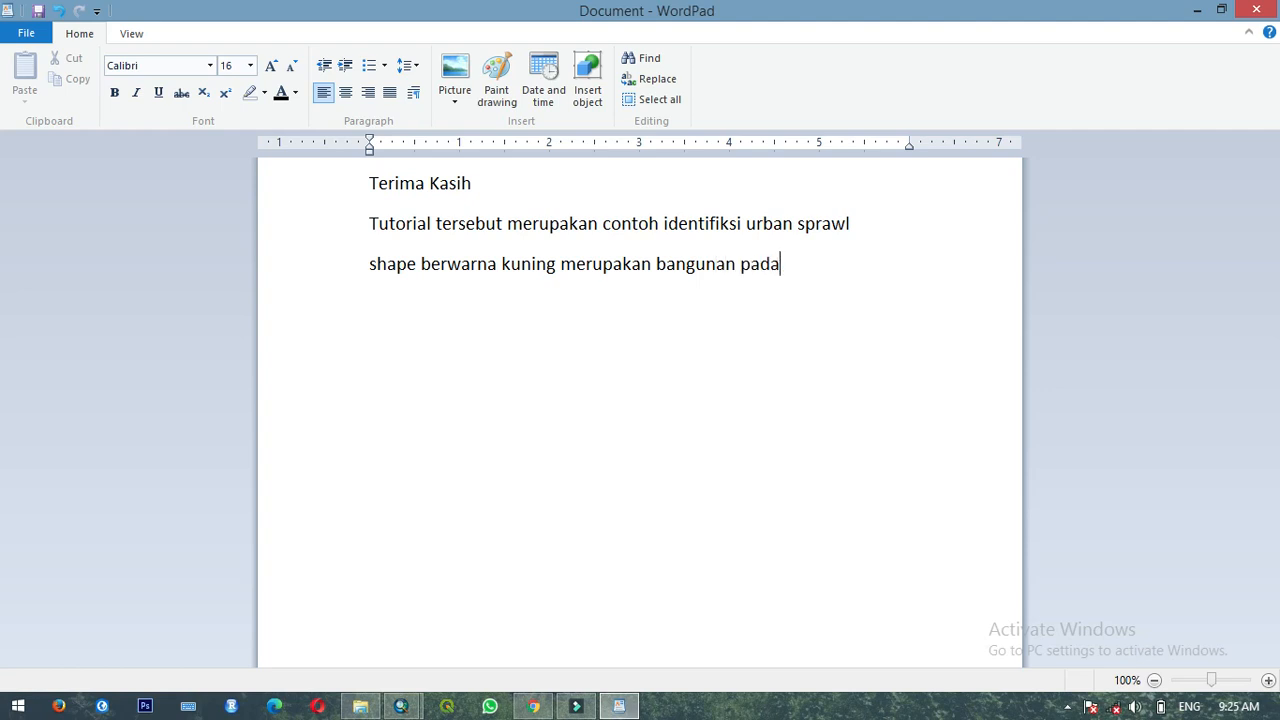
{"action": "double_click", "coordinate": [674, 264]}
{"action": "type", "text": "lahan terba"}
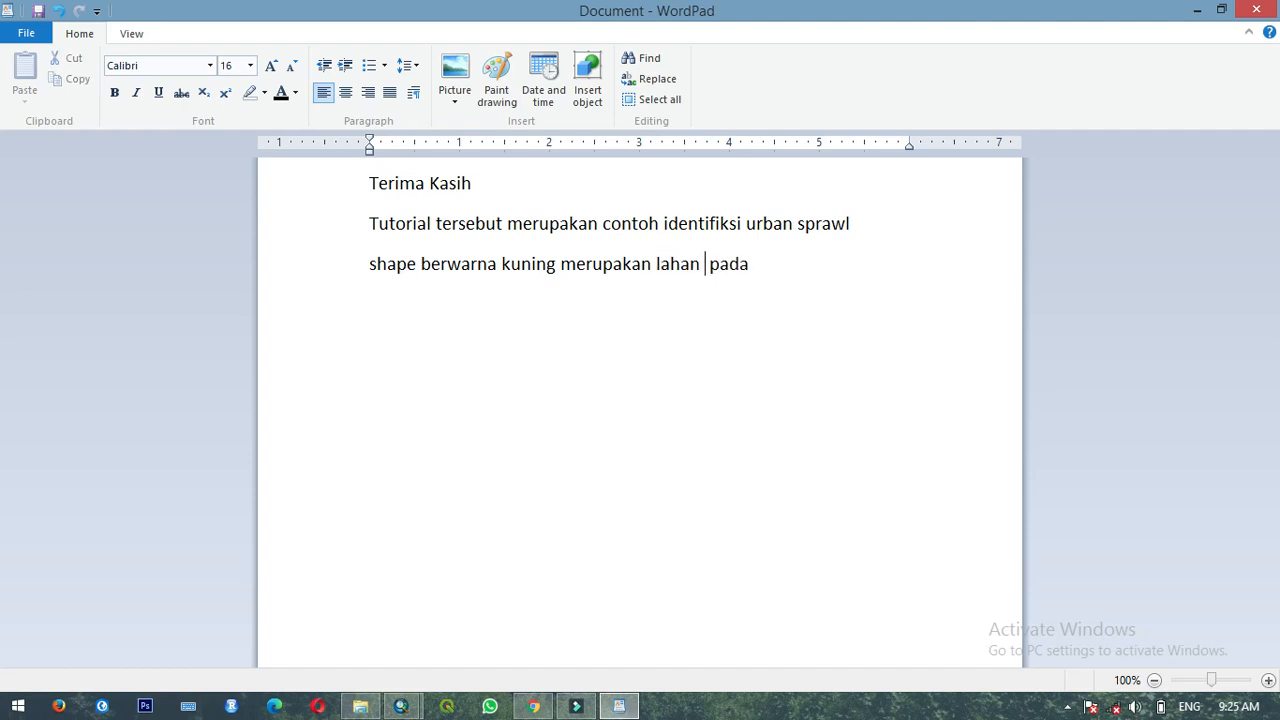
{"action": "type", "text": "ngun"}
{"action": "left_click", "coordinate": [882, 271]}
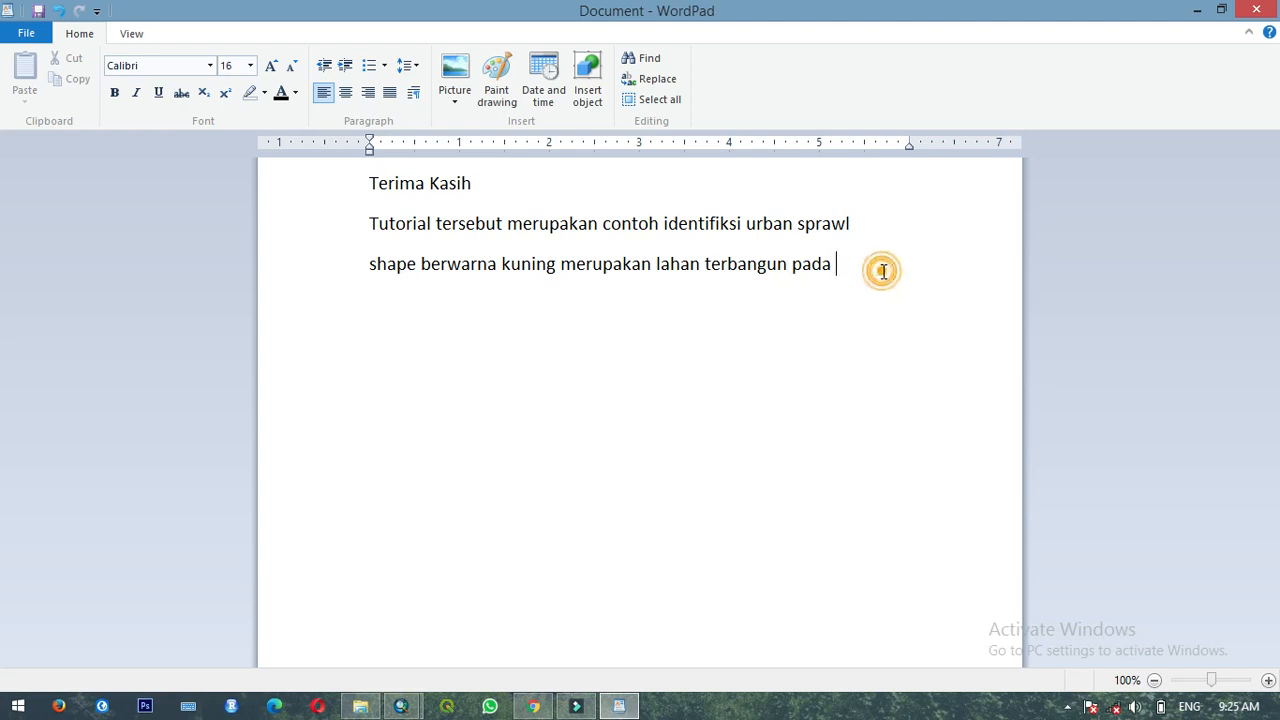
{"action": "type", "text": "tahun 2ooo."}
Add a new paragraph reading "sedangkan, shape berwarna orange merupakan lahan terbangun pada tahun 2o2o".
{"action": "key", "text": "Return"}
{"action": "type", "text": "sed"}
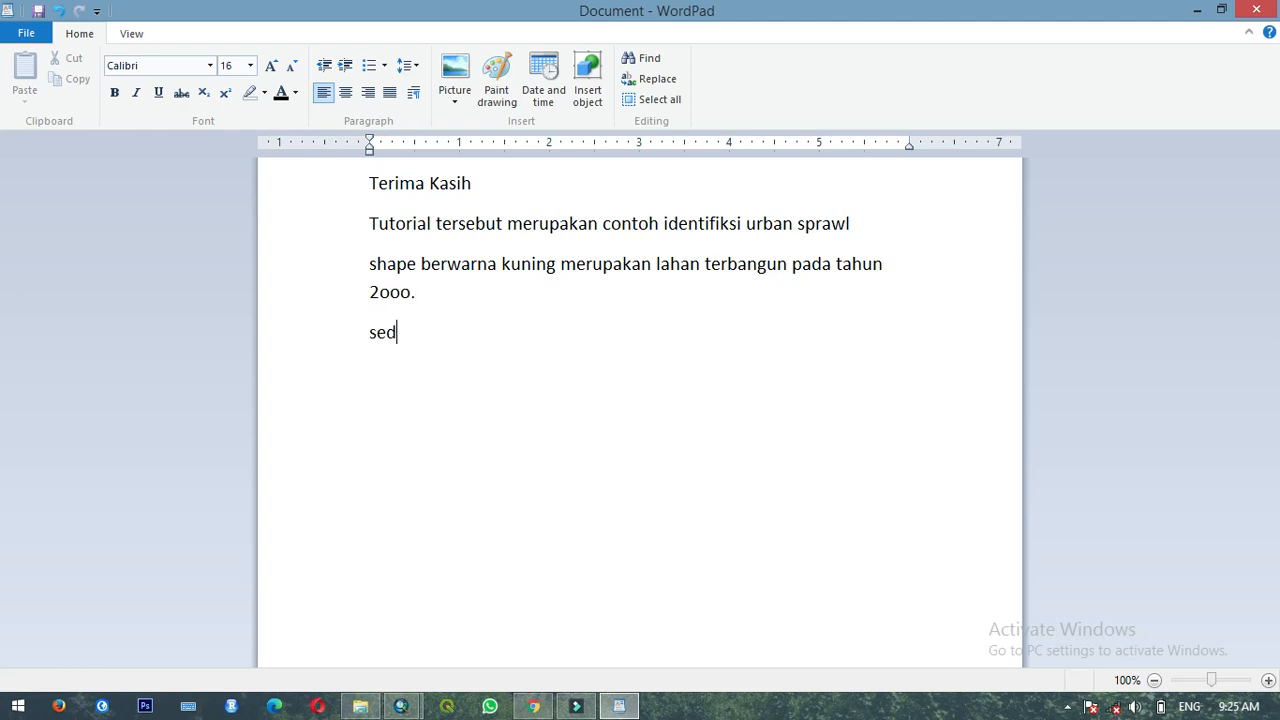
{"action": "type", "text": "angkan, shape berwarna"}
{"action": "type", "text": "orange merupakan lahan terbagun"}
{"action": "key", "text": "Left"}
{"action": "key", "text": "Left"}
{"action": "key", "text": "Left"}
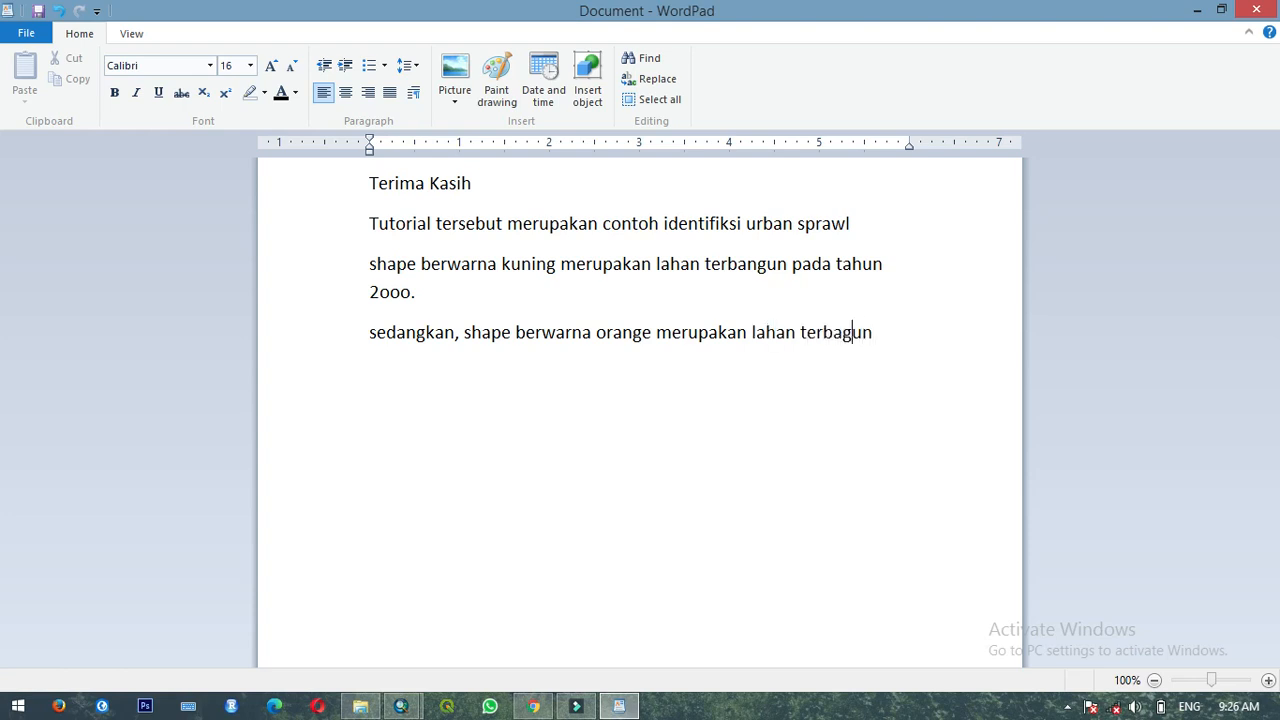
{"action": "type", "text": "n"}
{"action": "key", "text": "Right"}
{"action": "type", "text": "pada tahun 2o2o"}
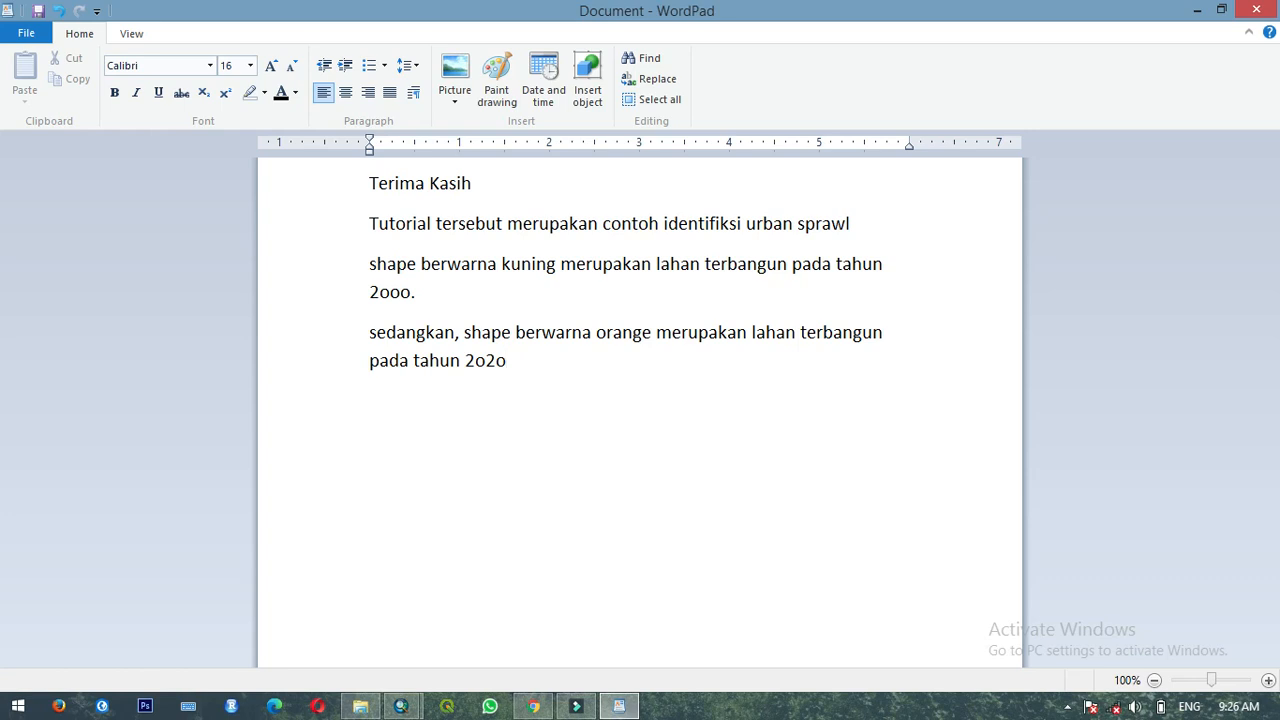
Add the paragraph "rentang tahun 2o tahun dipilih agar perkembangan urban sprawl dapat dideteksi.", using "perkembangan" in place of "perubahan".
{"action": "key", "text": "Return"}
{"action": "type", "text": "rentang tahu"}
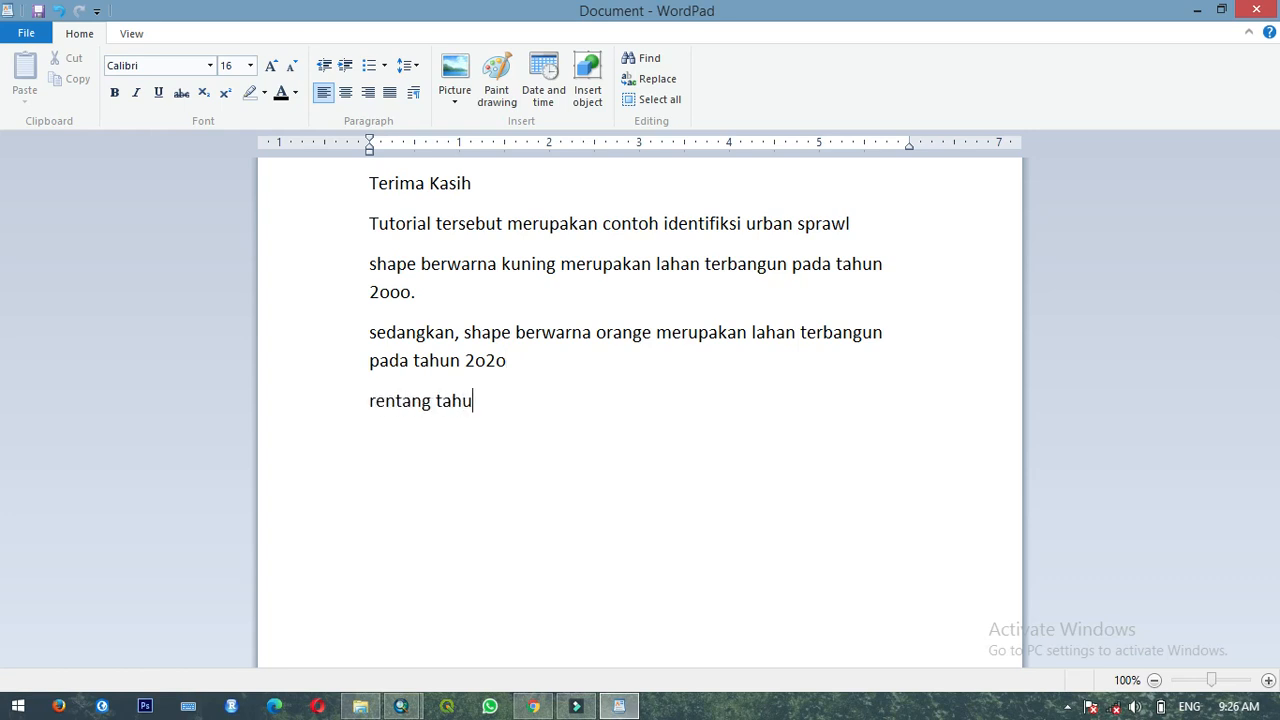
{"action": "type", "text": "n 2o tahun dip"}
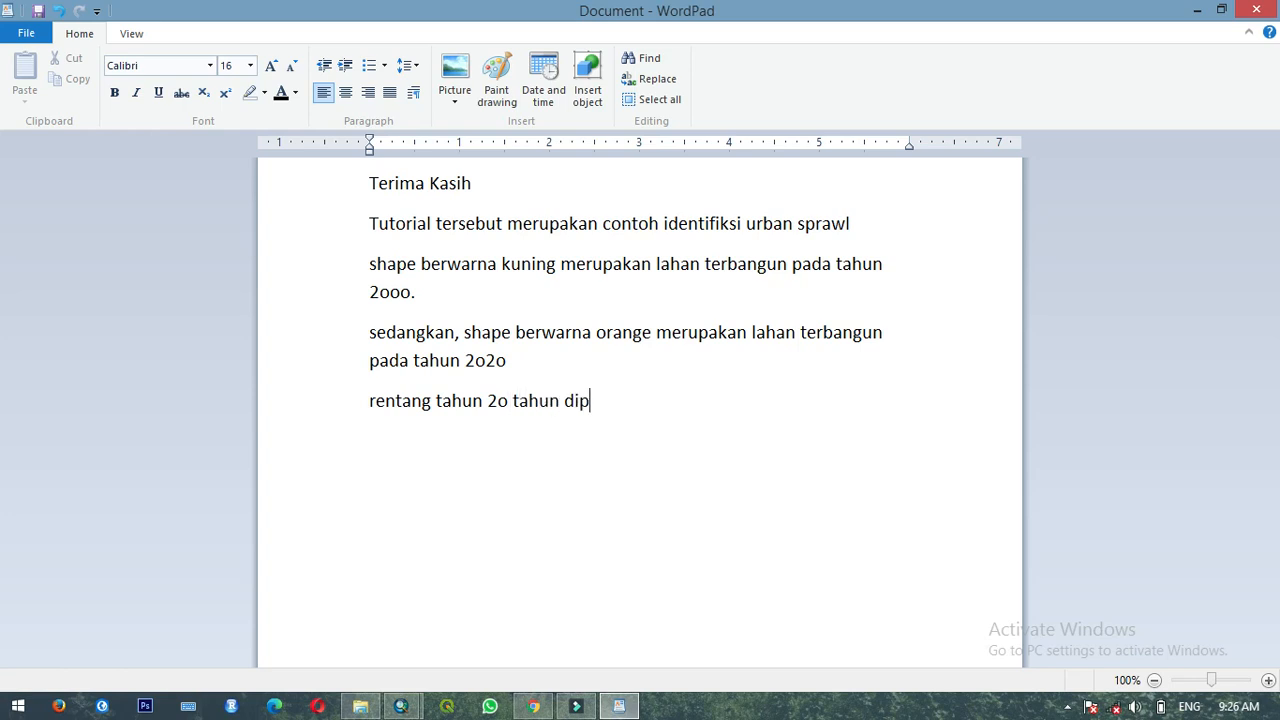
{"action": "type", "text": "ilih agar"}
{"action": "type", "text": "perubahan"}
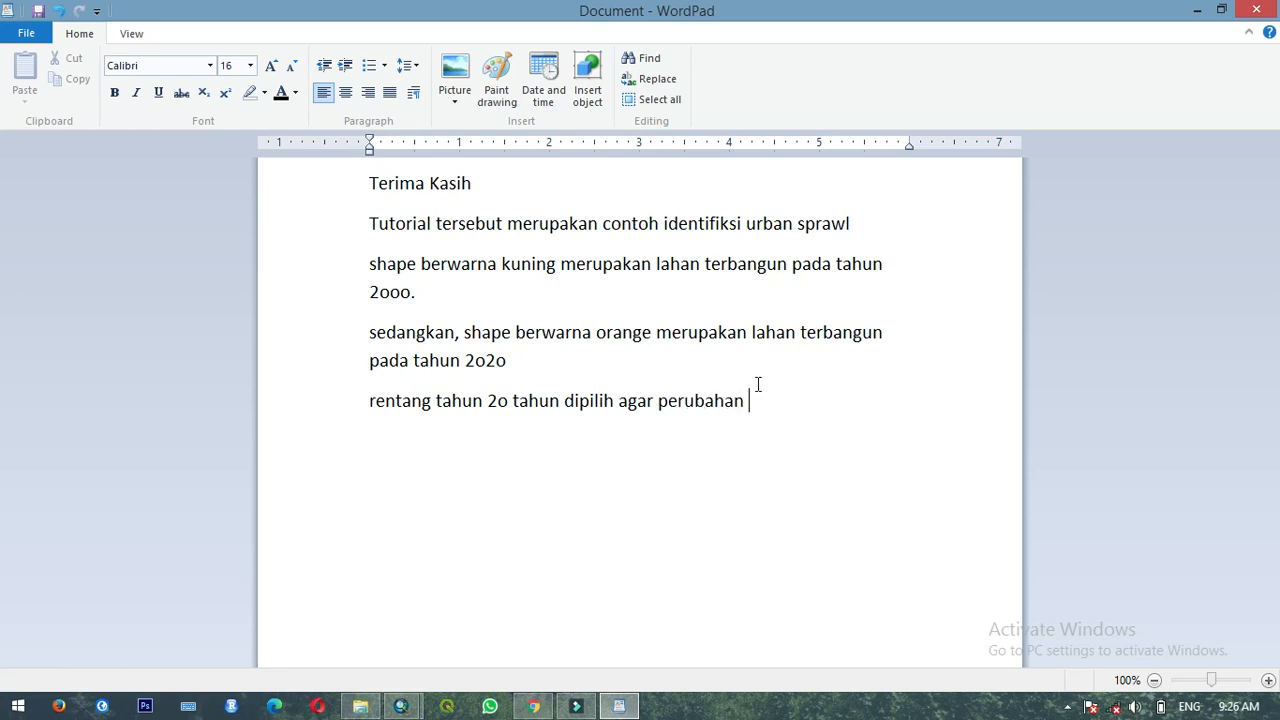
{"action": "left_click_drag", "start_coordinate": [760, 394], "coordinate": [703, 397]}
{"action": "type", "text": "perkembangan urban "}
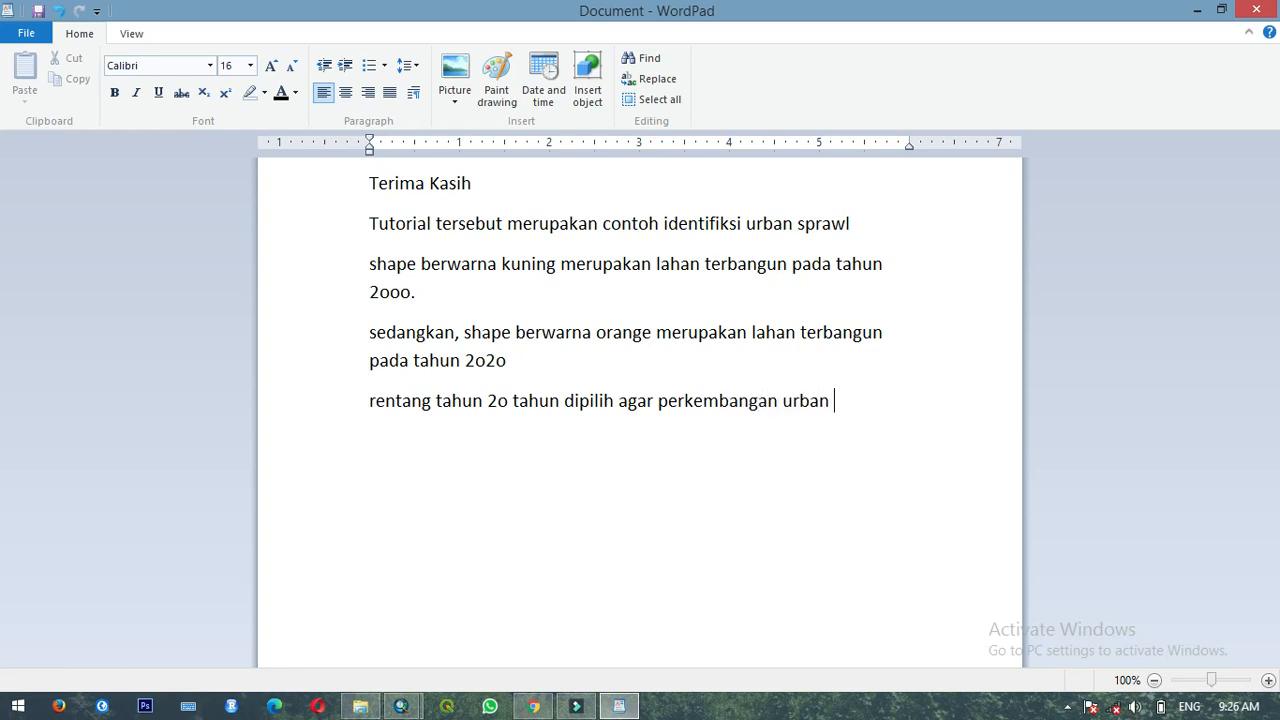
{"action": "type", "text": "sprawl dapat d"}
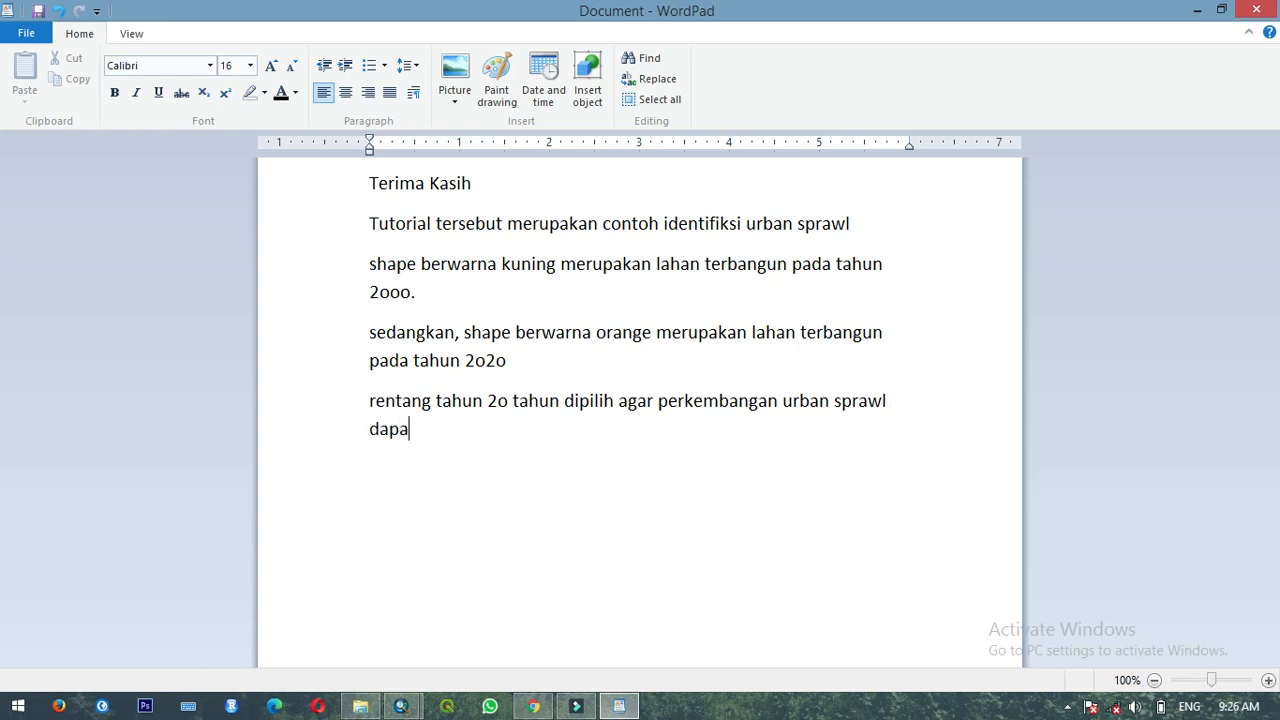
{"action": "type", "text": "ideteksi."}
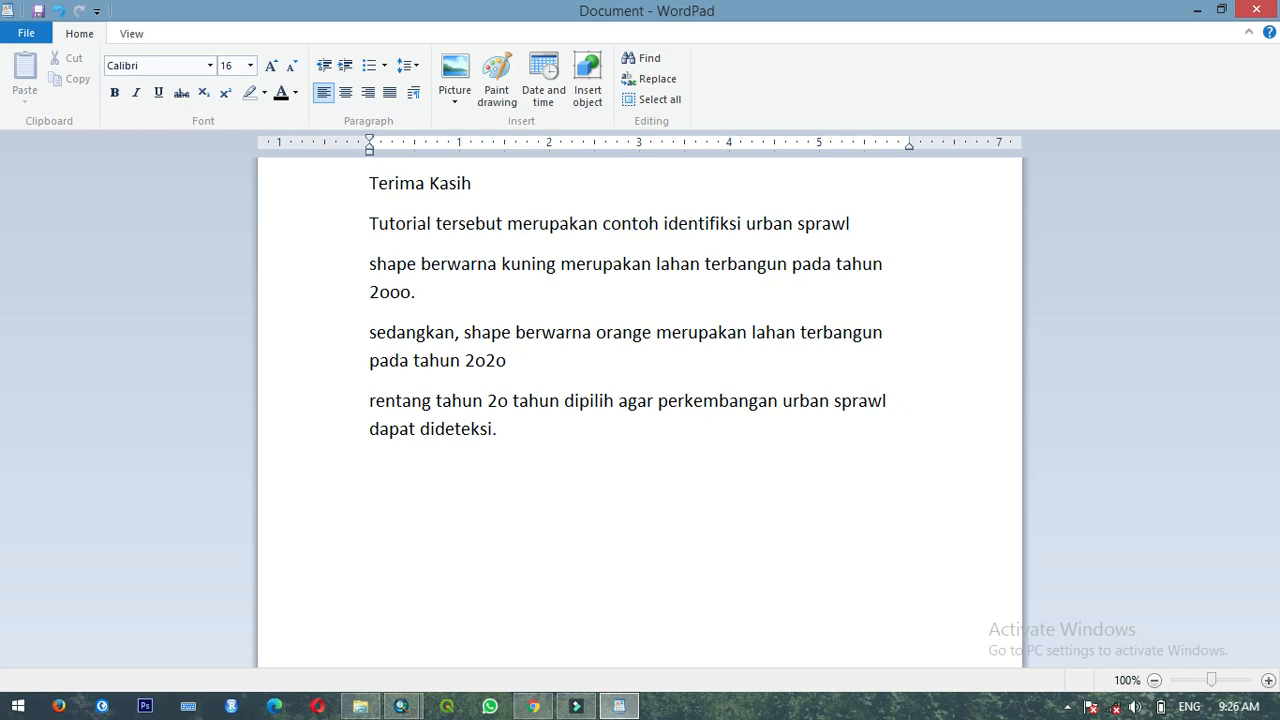
Leave an empty line below the last paragraph and write "Terima kasih" as the closing line.
{"action": "key", "text": "Return"}
{"action": "type", "text": "Terima s"}
{"action": "type", "text": "ka"}
{"action": "key", "text": "Right"}
{"action": "type", "text": "ih"}
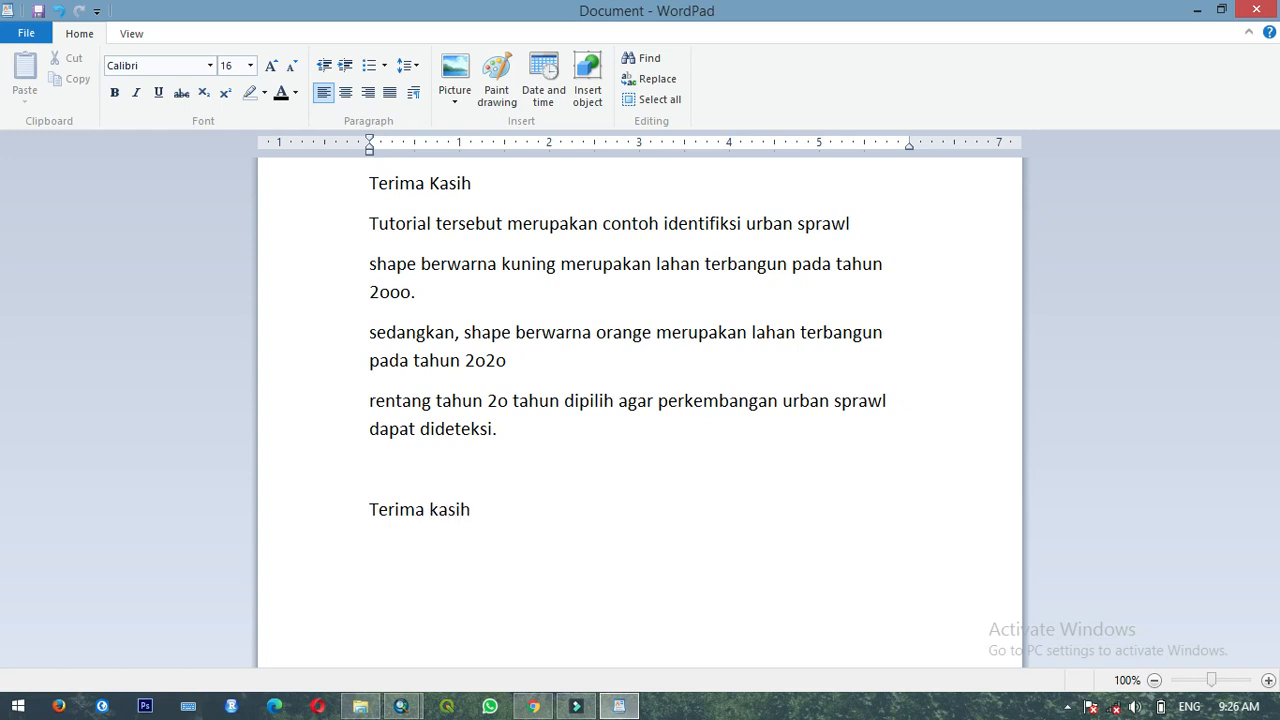